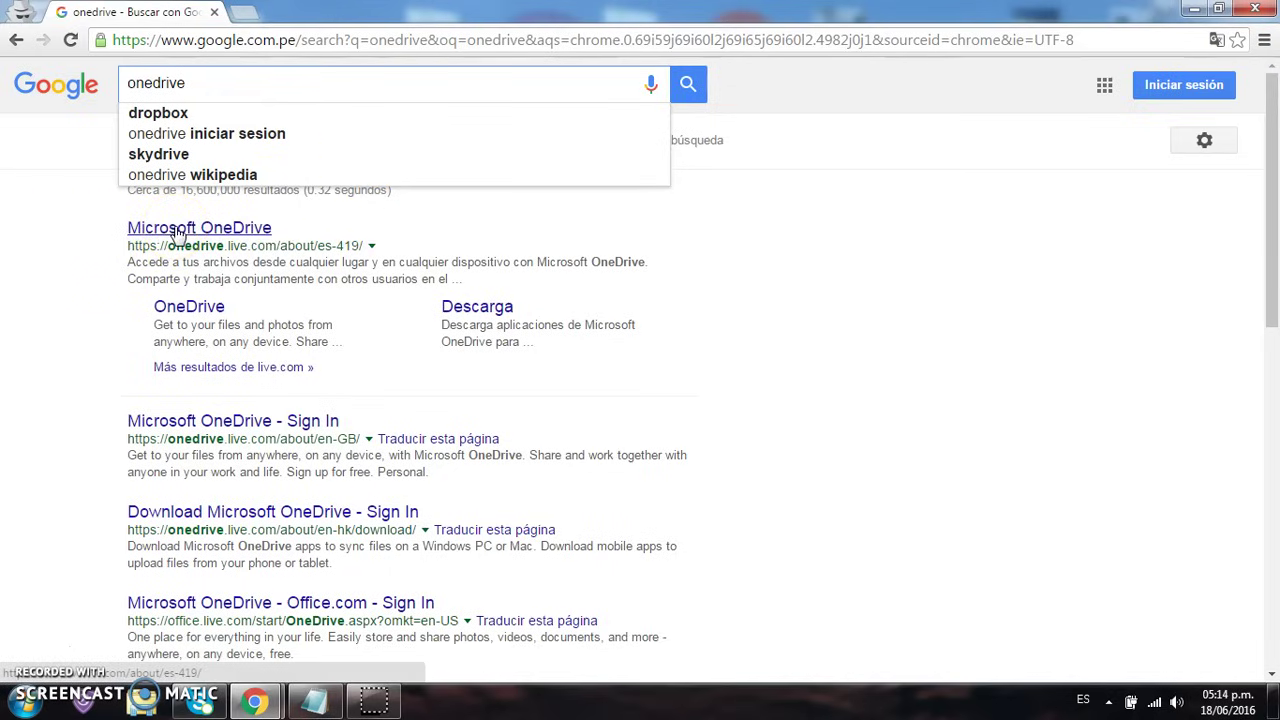
Open the Microsoft OneDrive site, sign in, and switch to the signed-in empty Files page
left_click(175, 230)
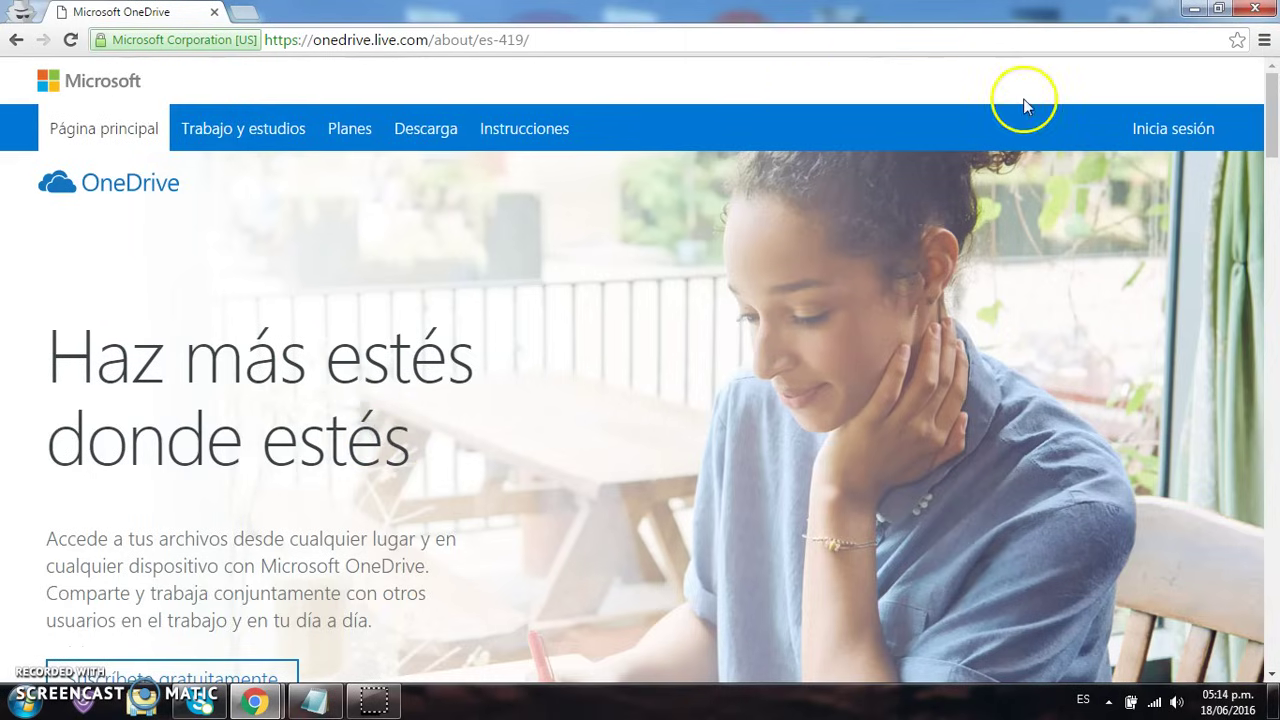
left_click(1165, 142)
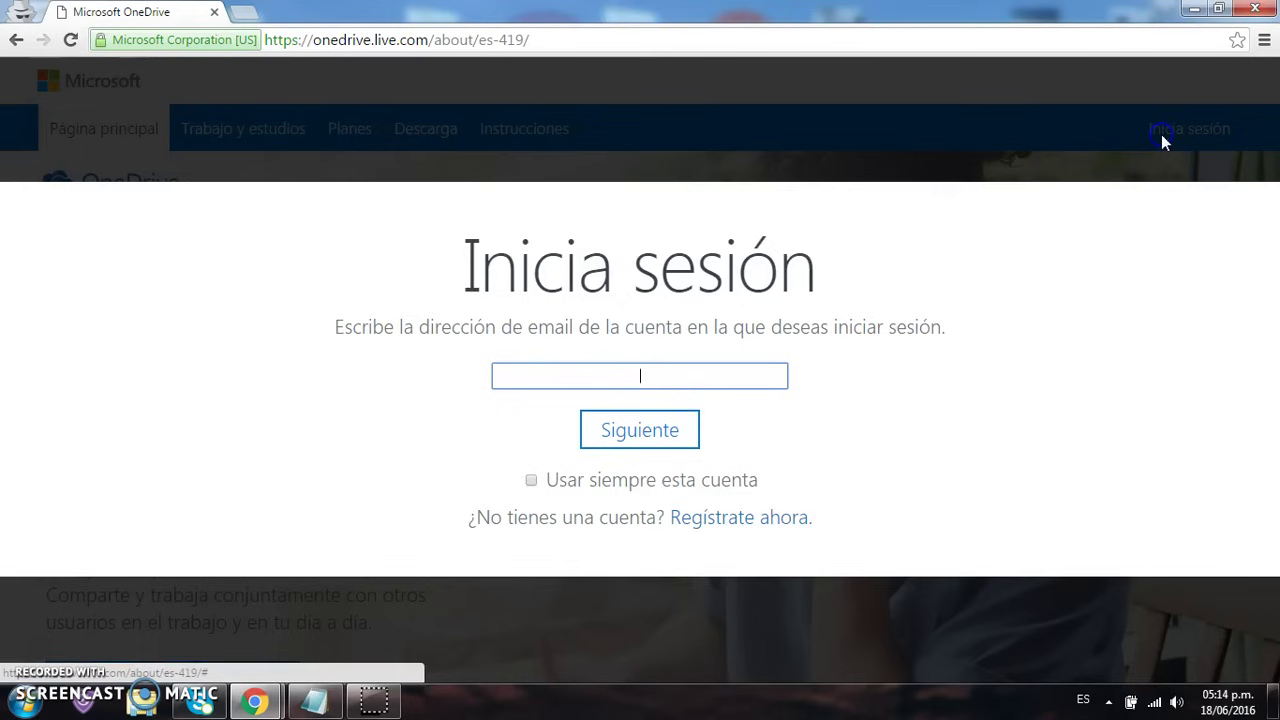
left_click(667, 372)
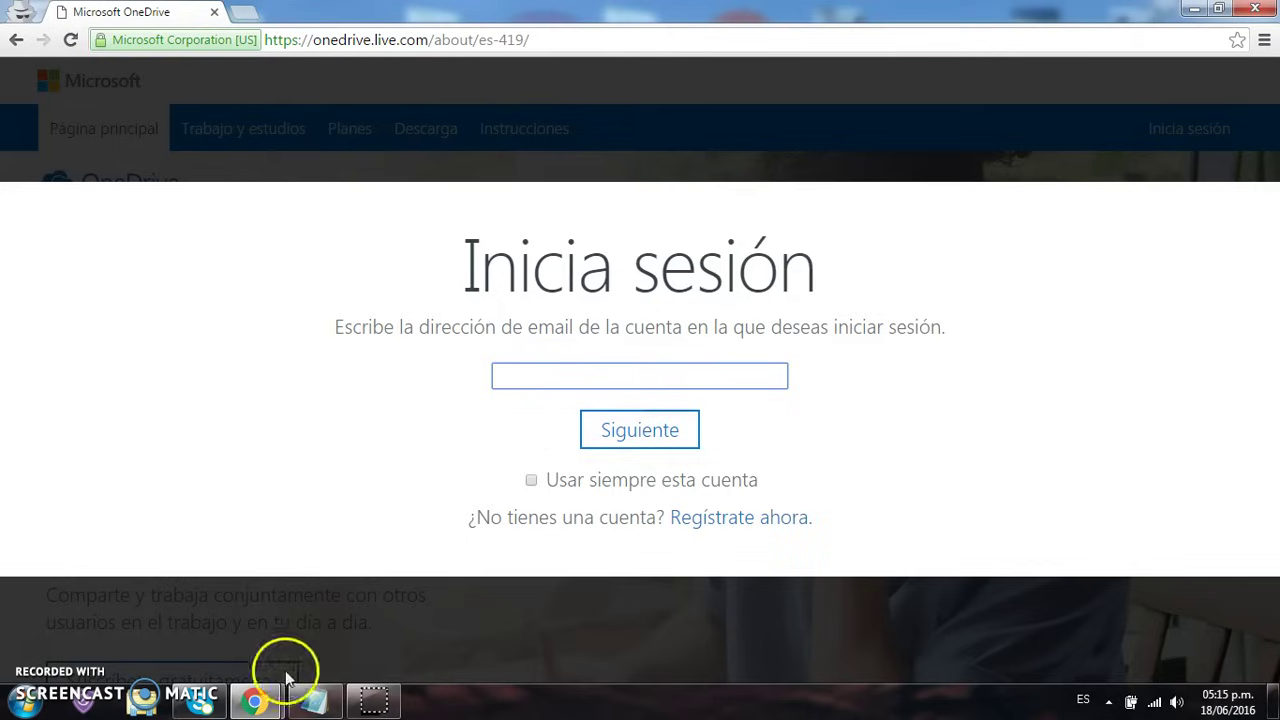
left_click(256, 704)
left_click(206, 617)
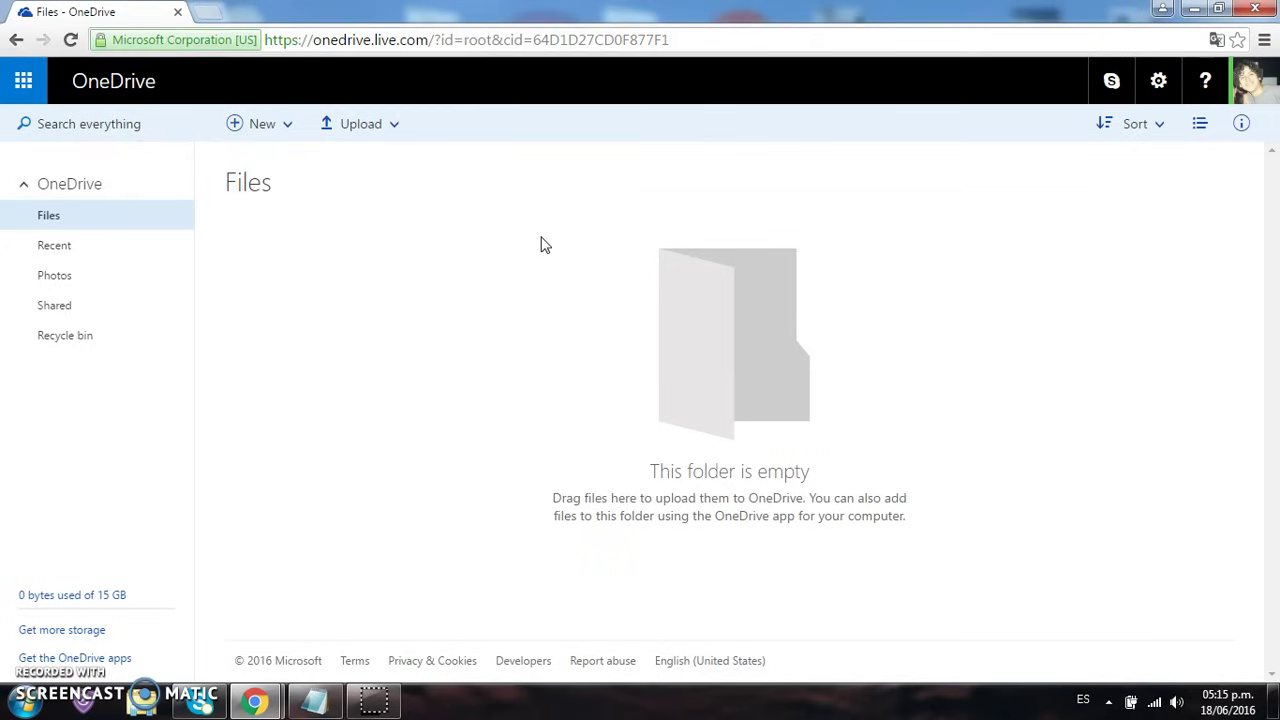
Upload Marketing-Digital.pdf from the computer into OneDrive Files
left_click(367, 133)
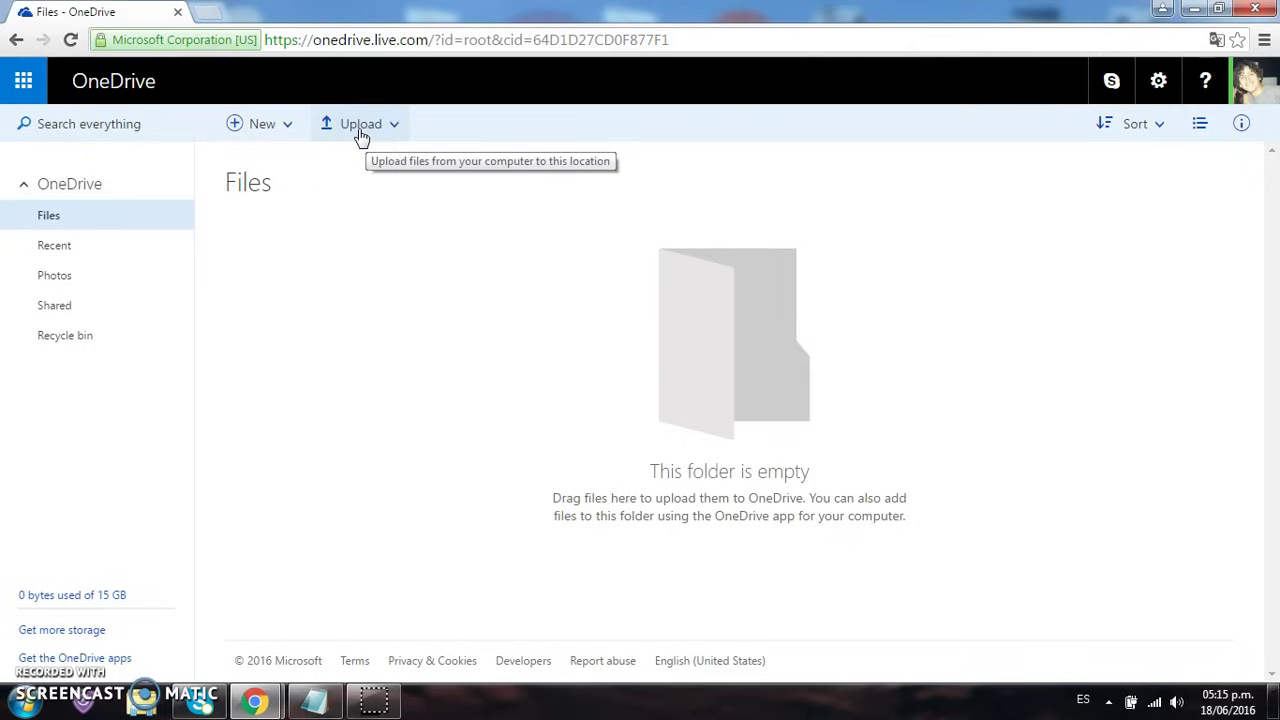
left_click(362, 132)
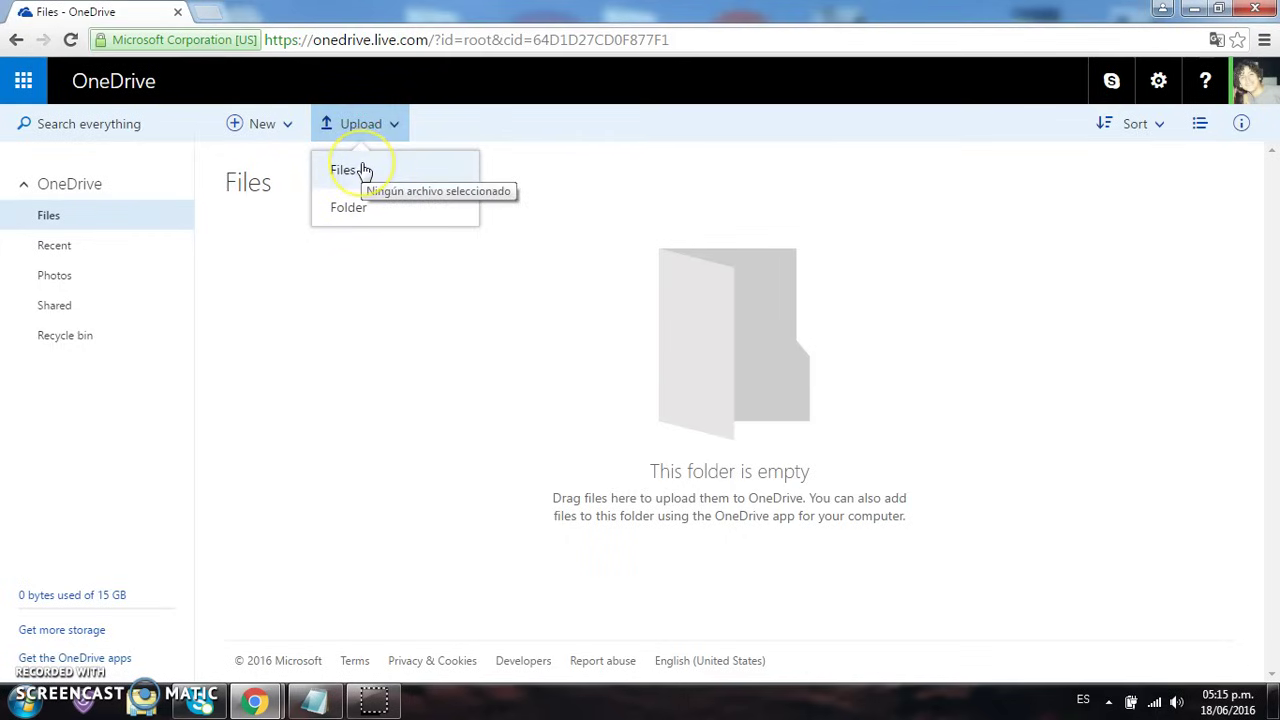
left_click(364, 170)
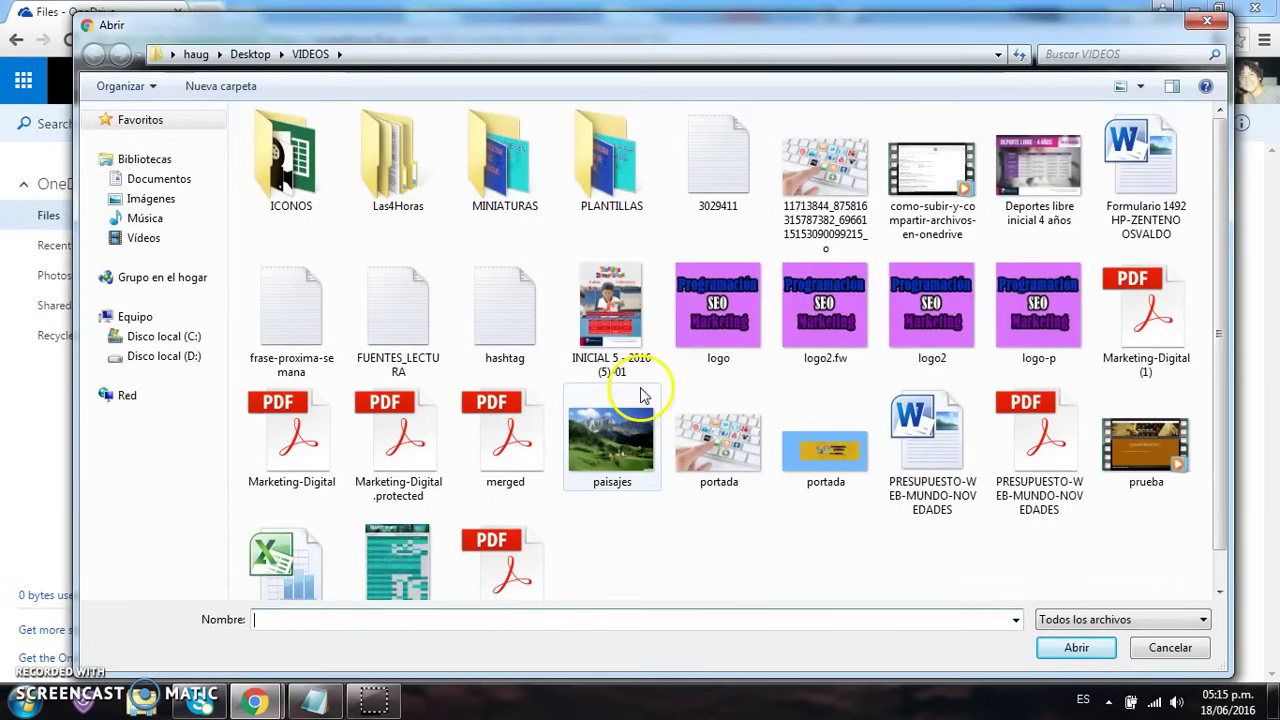
double_click(294, 425)
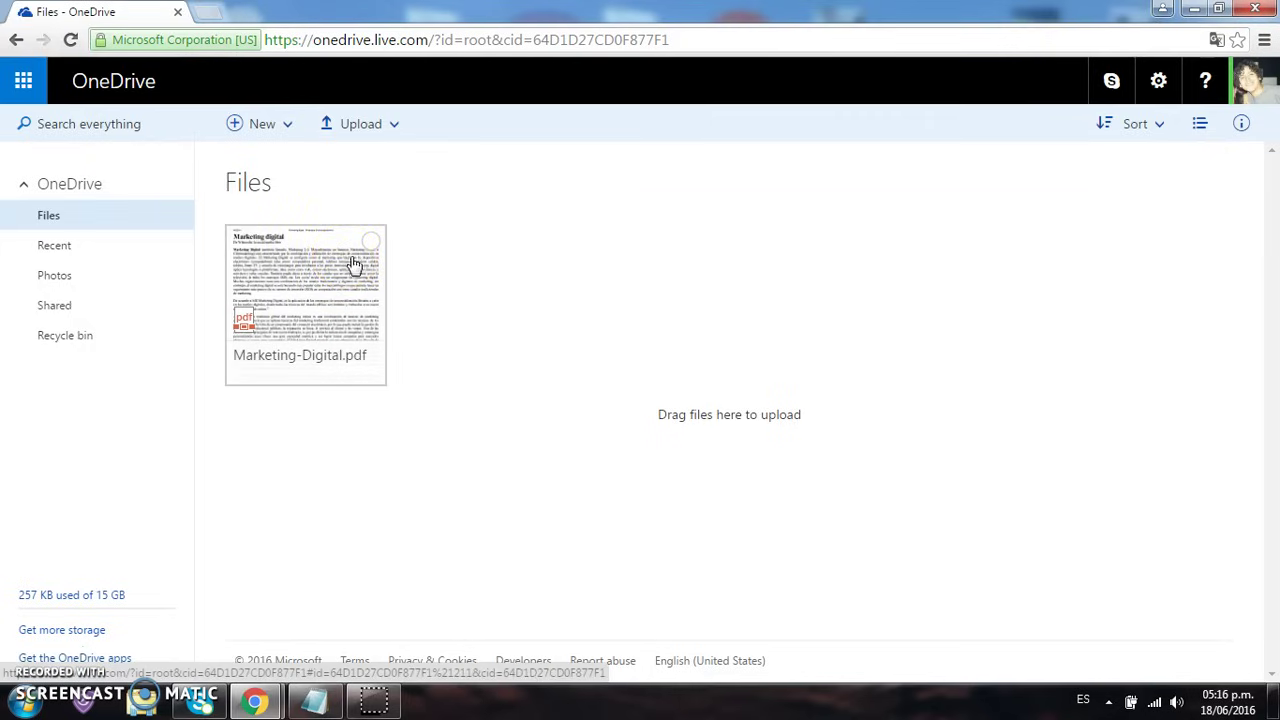
Create a new folder named marketing in Files
left_click(284, 126)
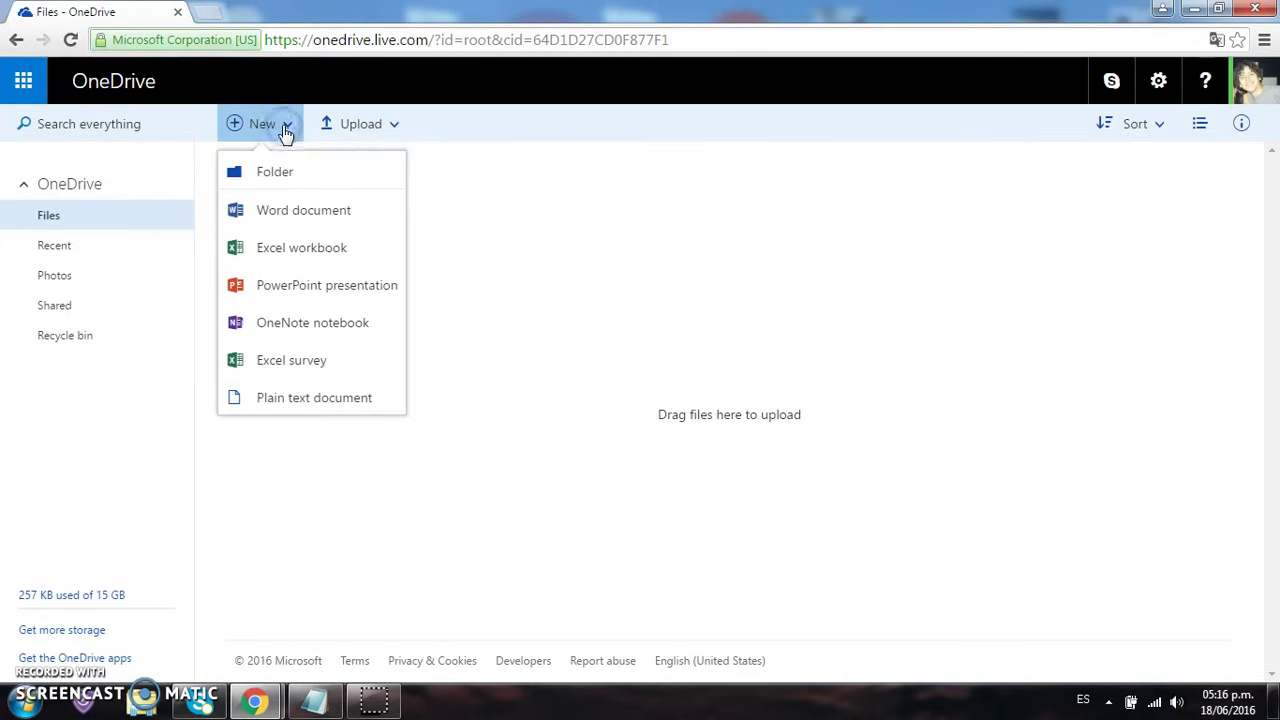
left_click(294, 172)
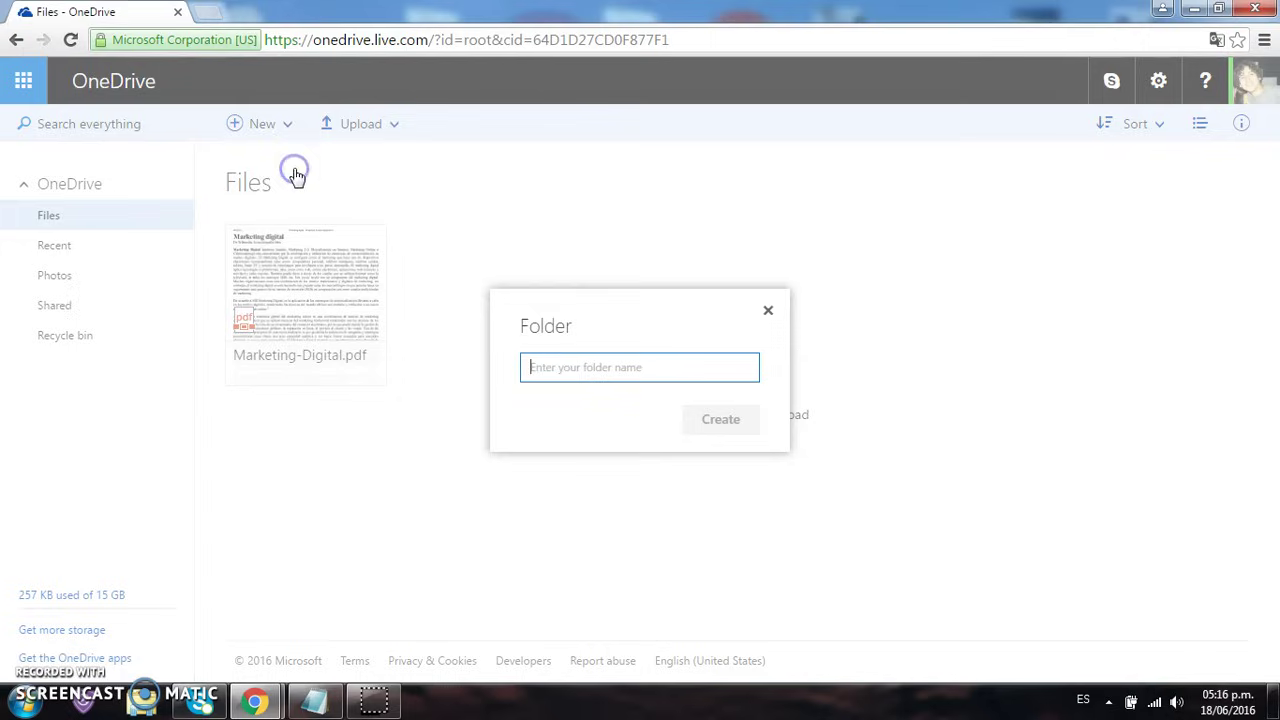
type("marketing")
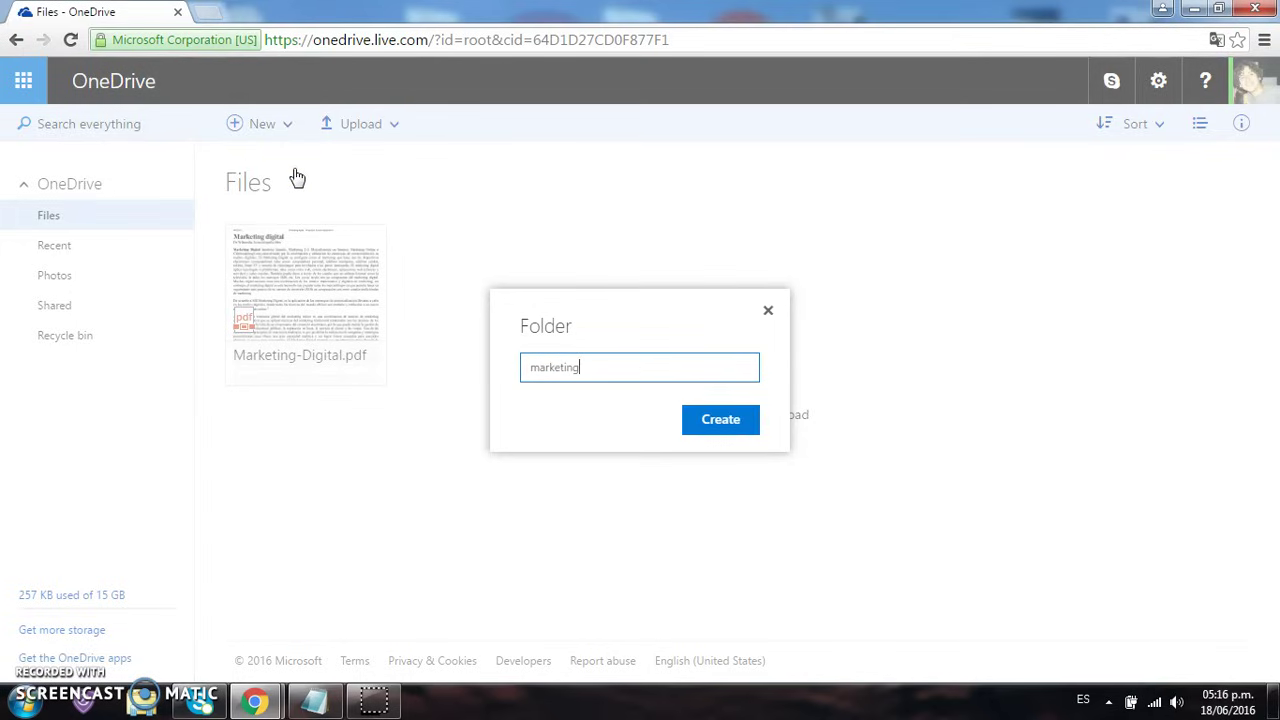
left_click(695, 428)
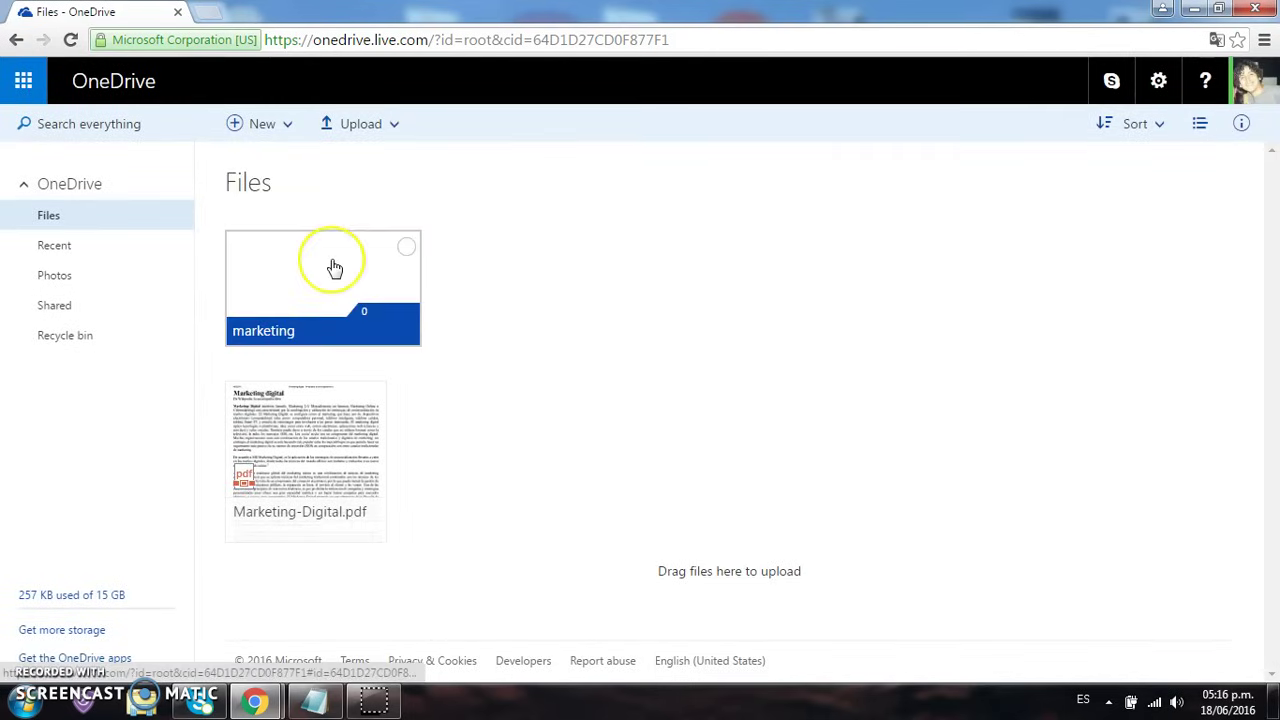
Drag Marketing-Digital.pdf into the marketing folder, confirm it's inside, and return to Files
left_click_drag(314, 414, 313, 447)
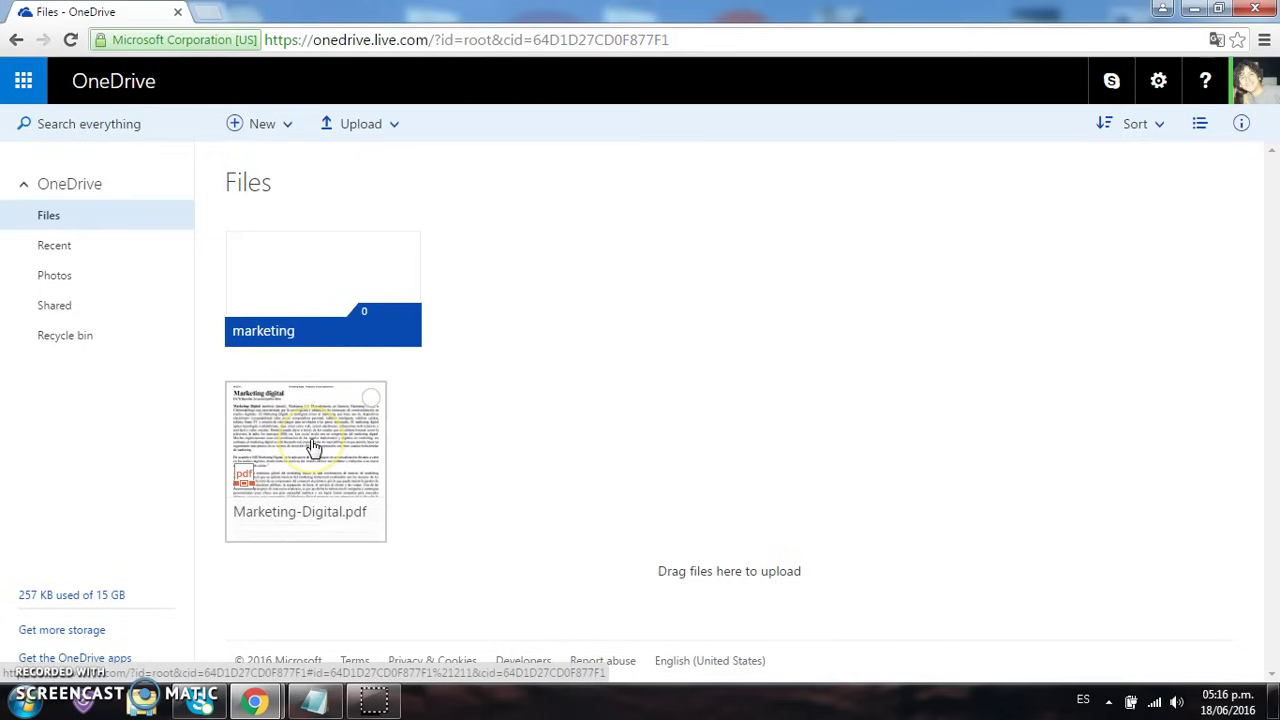
left_click_drag(313, 447, 344, 292)
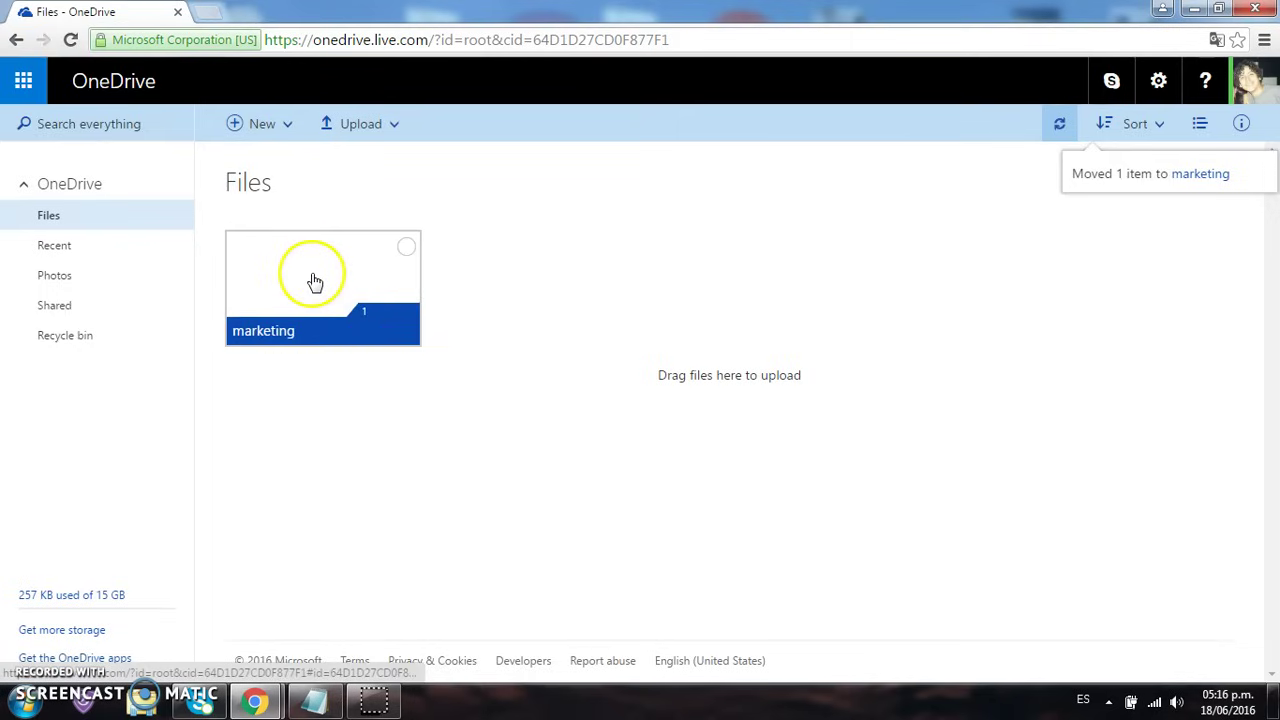
left_click(312, 278)
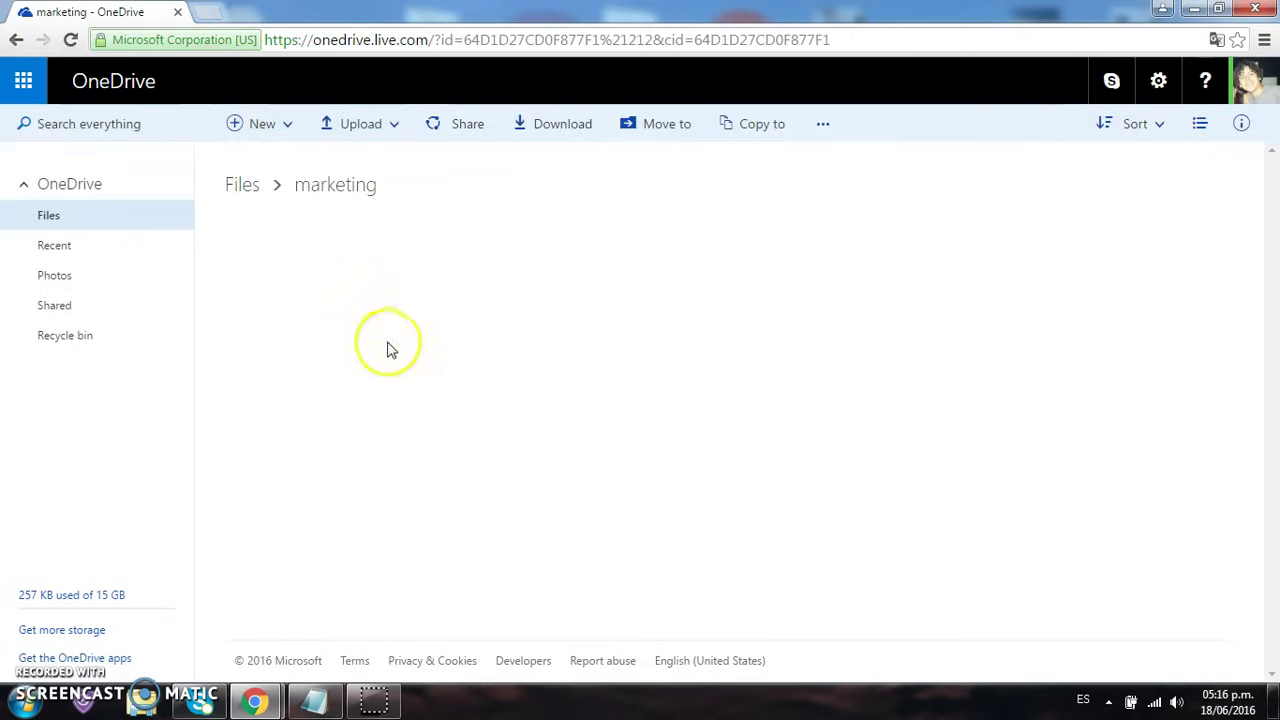
left_click(251, 190)
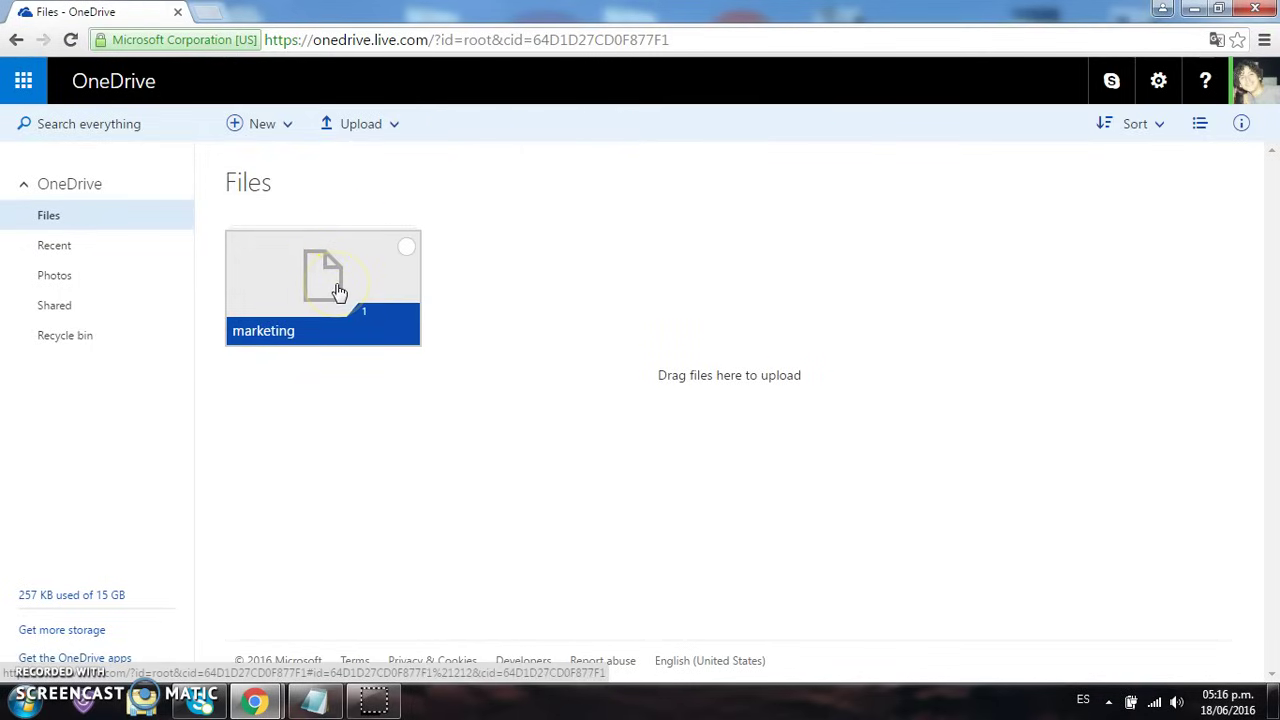
left_click(338, 290)
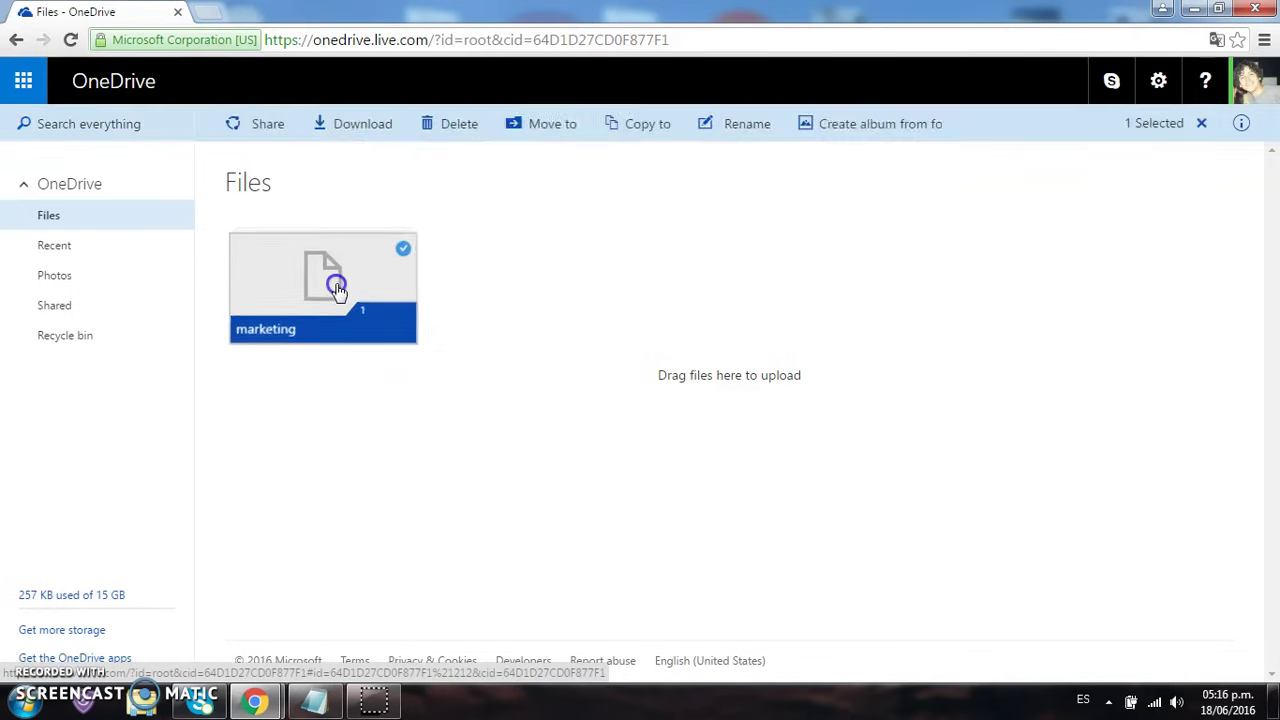
left_click(328, 302)
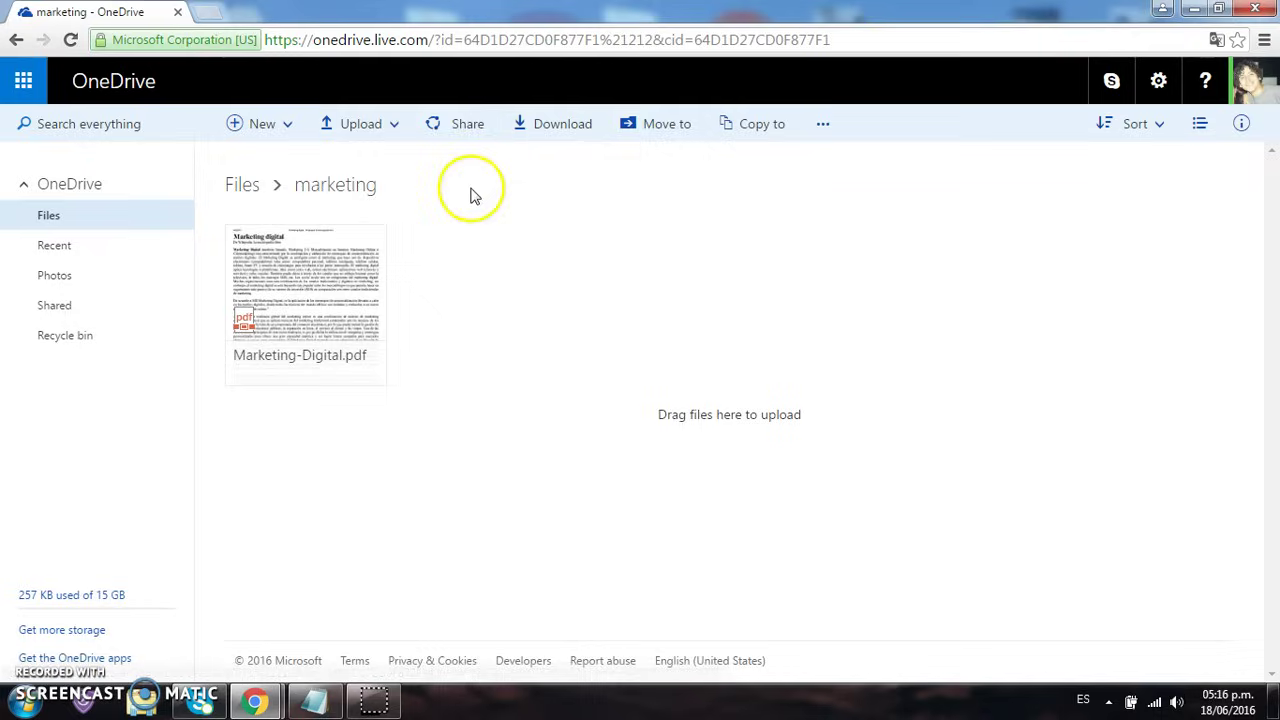
left_click(245, 185)
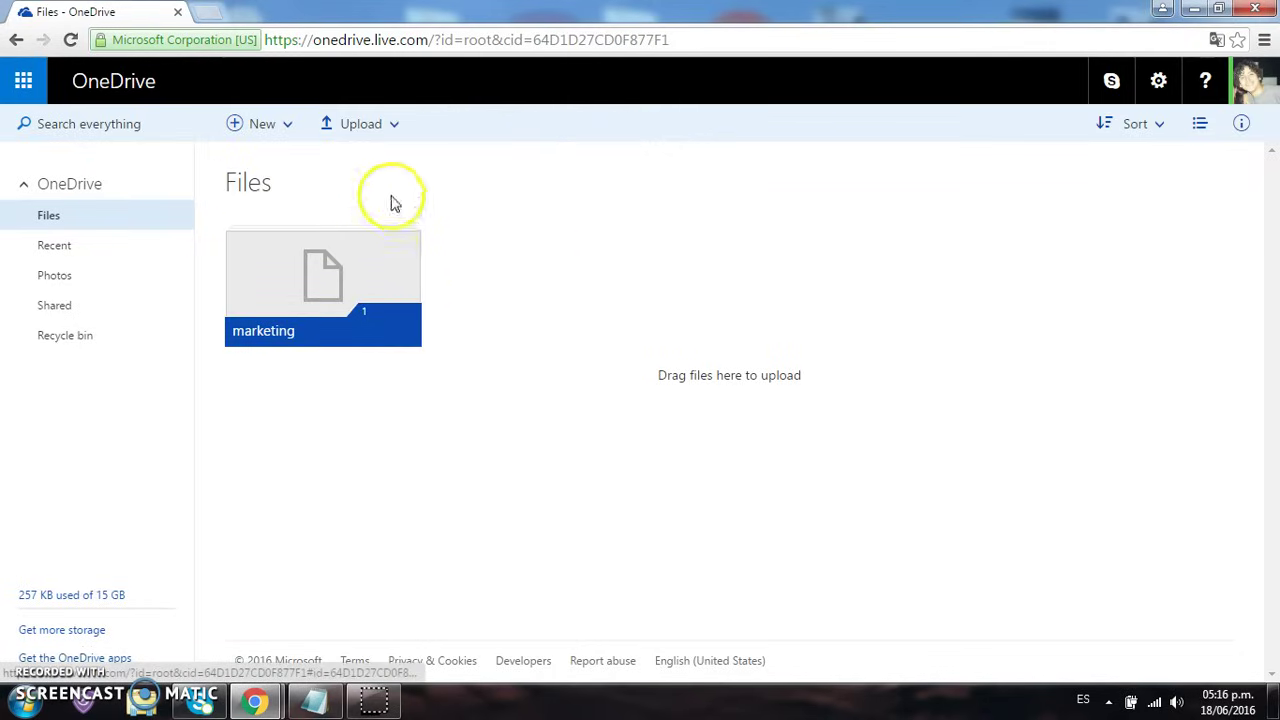
Upload the PRESUPUESTO-WEB-MUNDO-NOVEDADES Word document beside the marketing folder
left_click(365, 123)
left_click(373, 167)
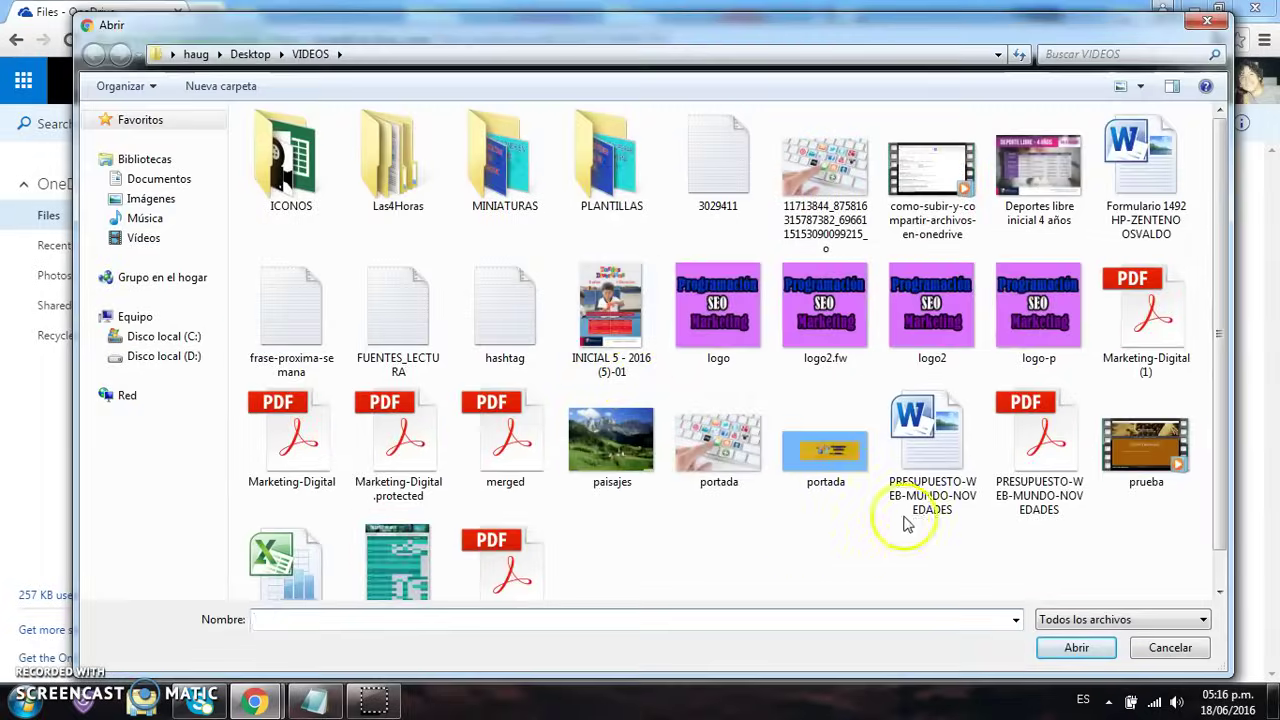
double_click(928, 460)
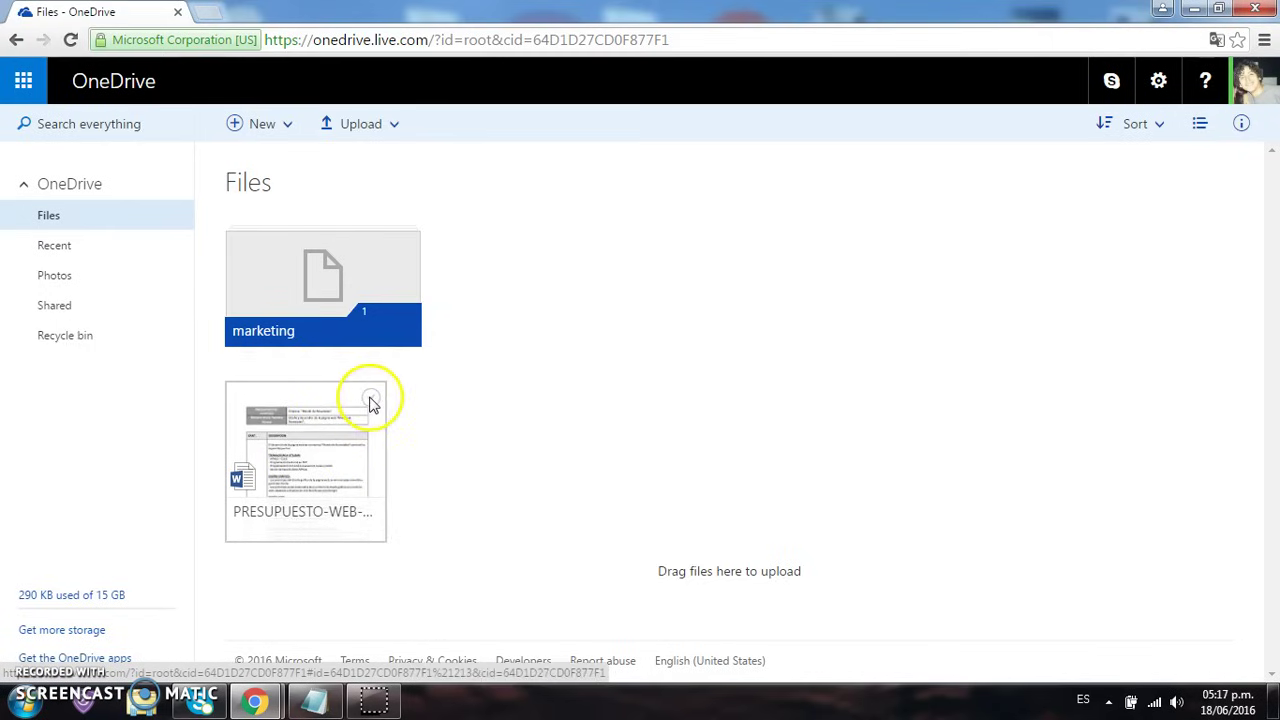
left_click(370, 400)
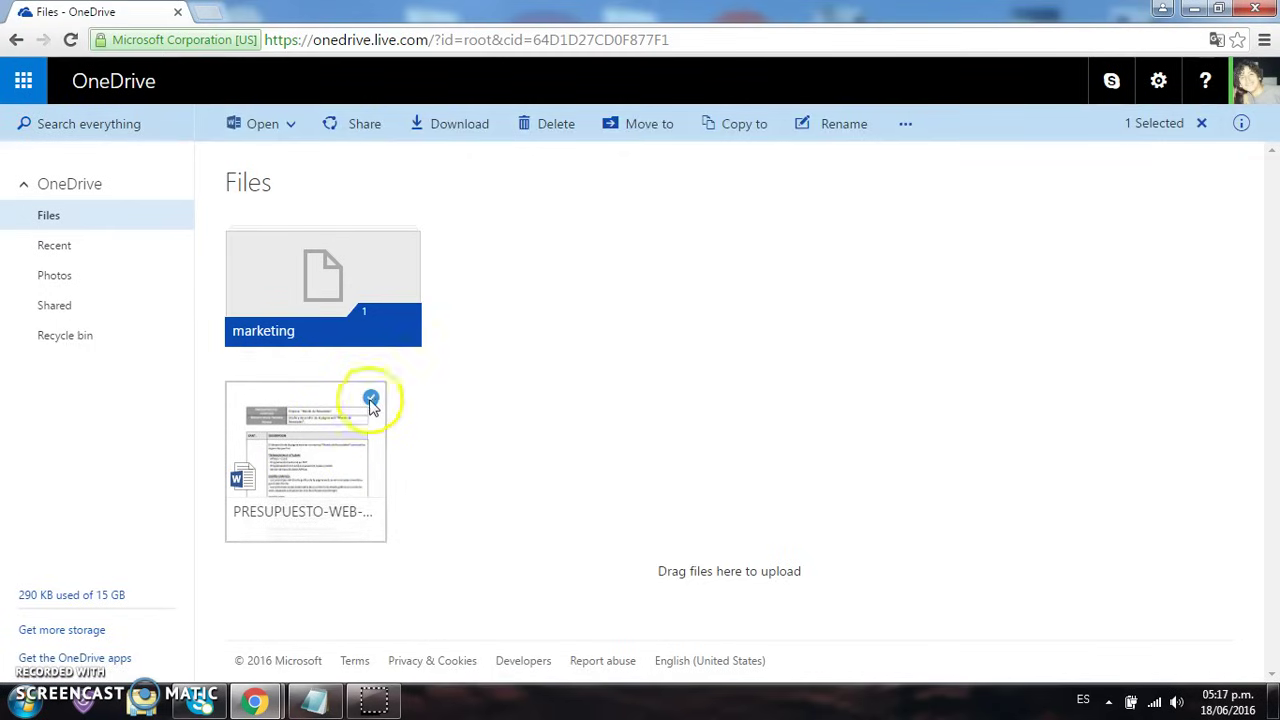
left_click(370, 400)
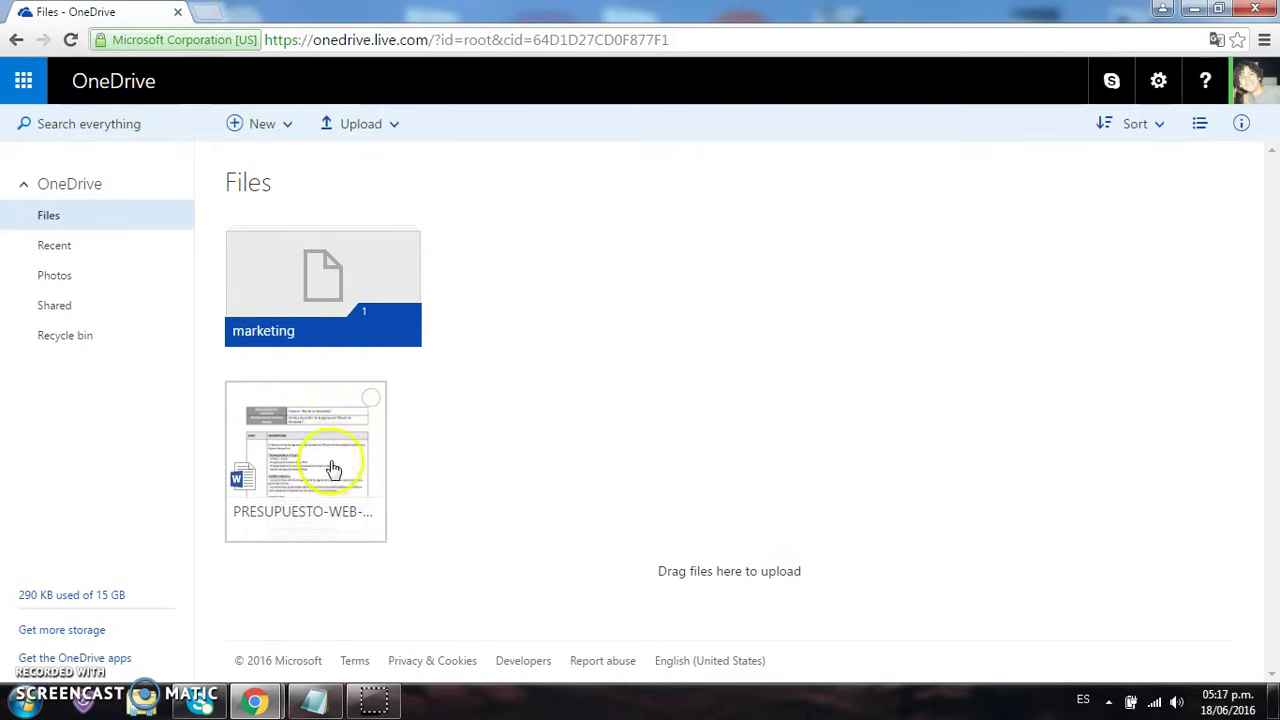
Start an email invitation for the PRESUPUESTO-WEB document and add the contact as recipient
left_click(372, 402)
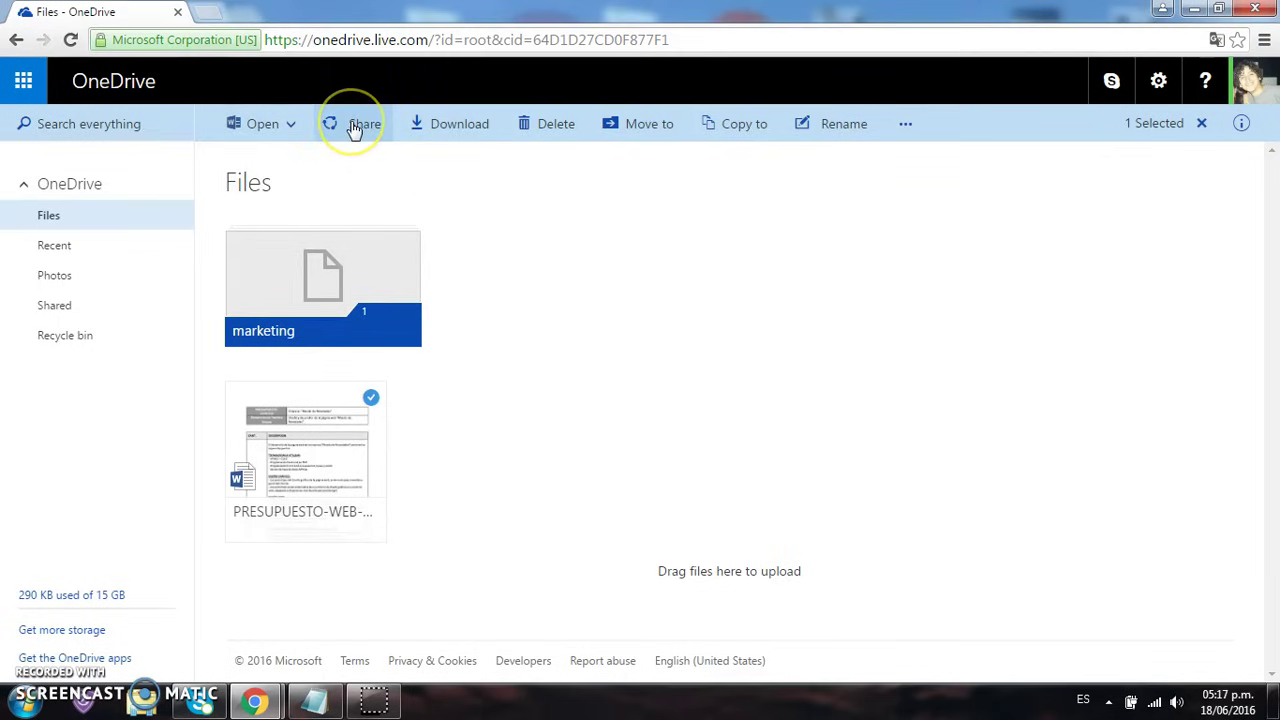
left_click(353, 126)
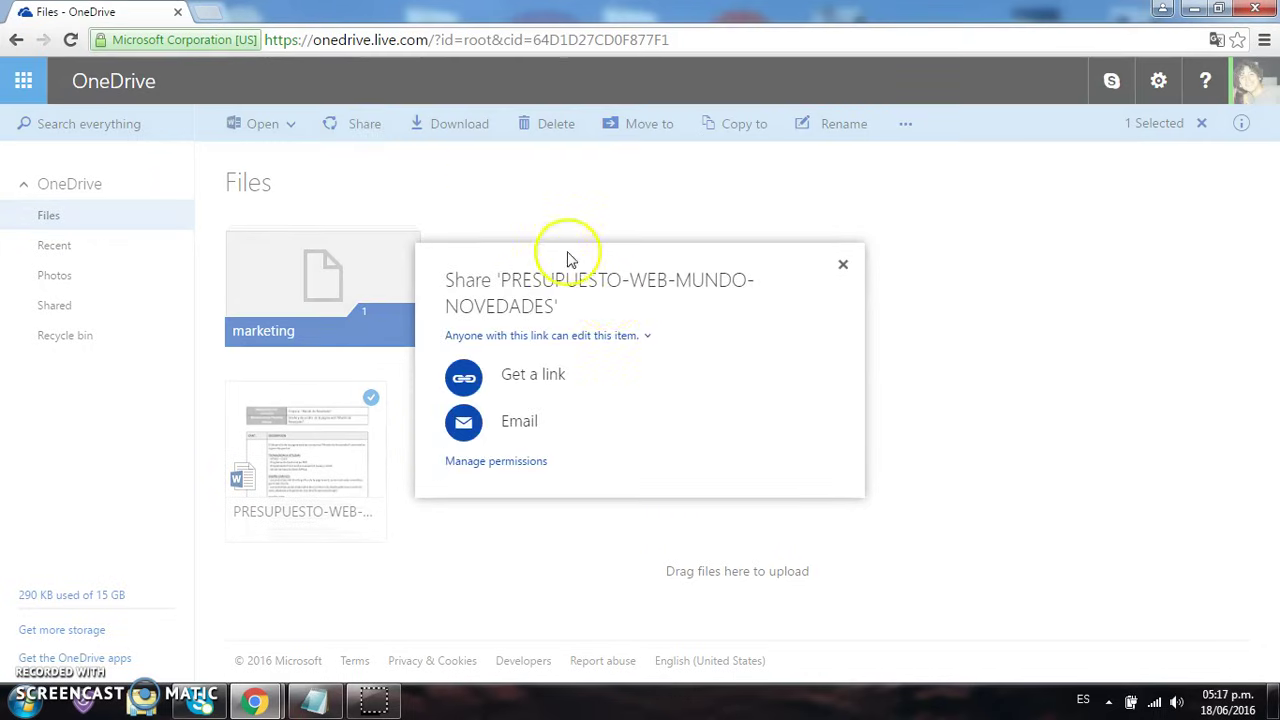
left_click(530, 424)
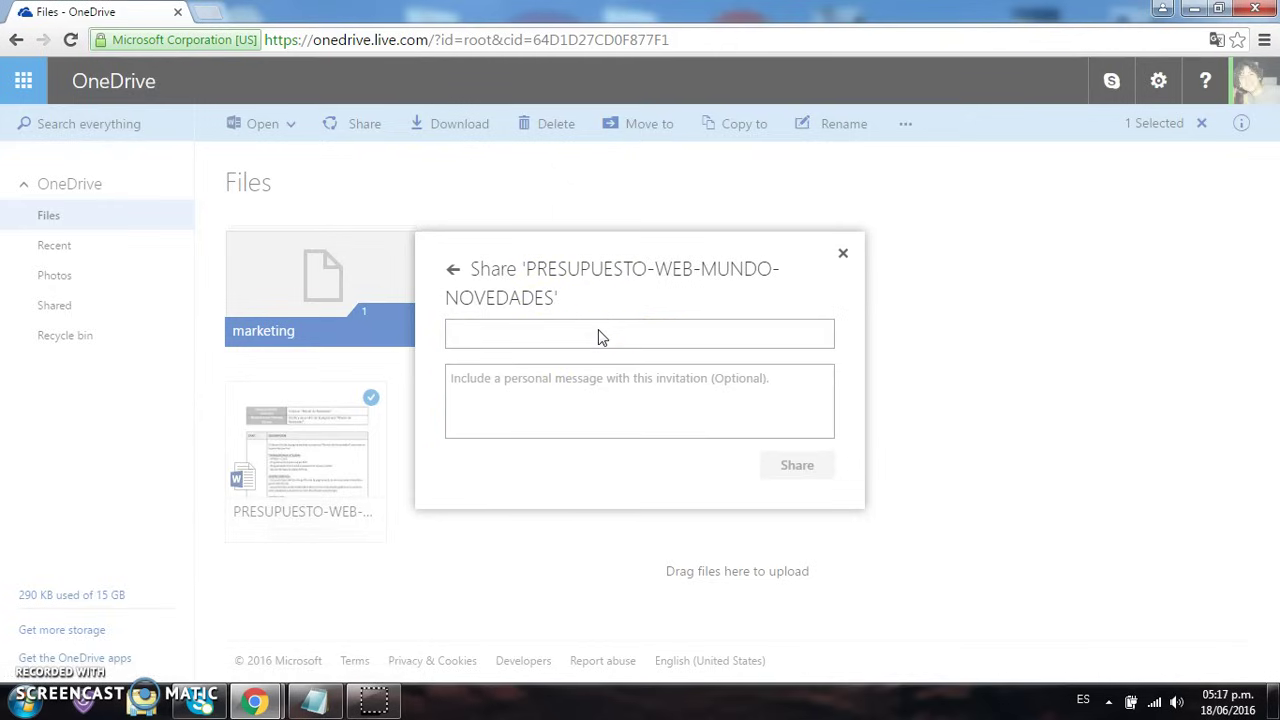
left_click(598, 360)
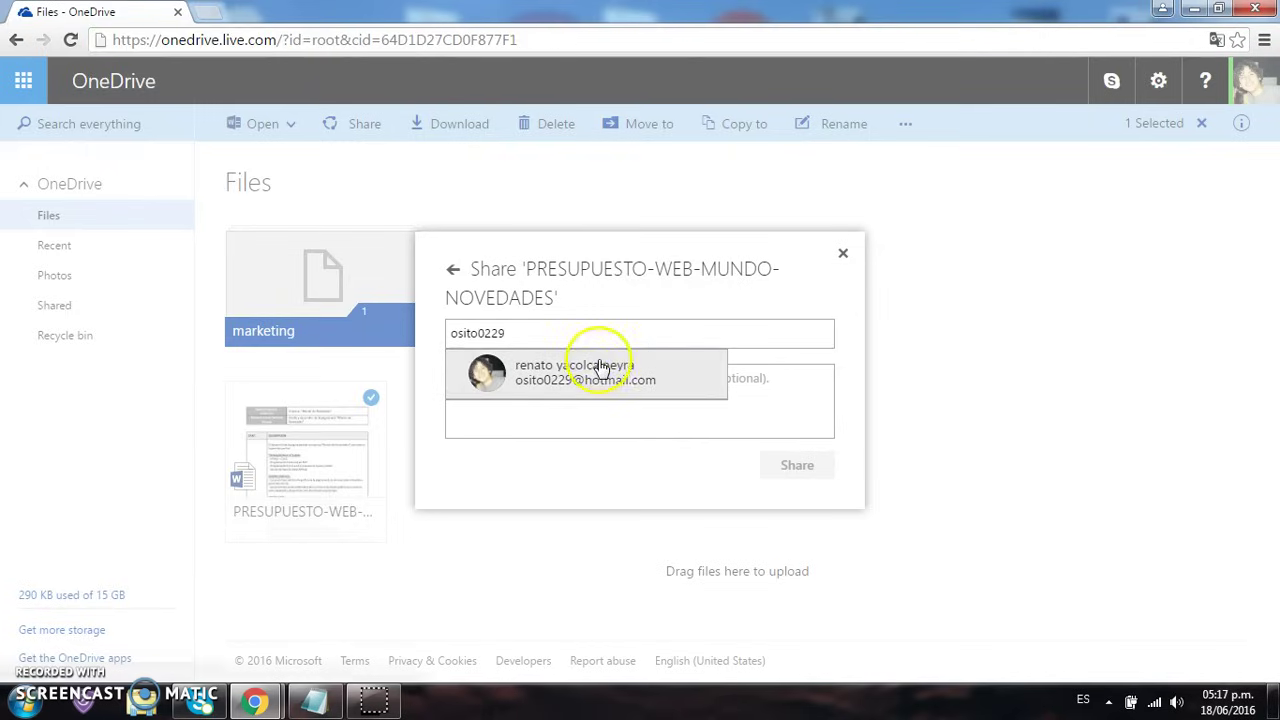
Add the message 'Archivo de prueba' and send the invitation
left_click(599, 398)
type("Archivo de")
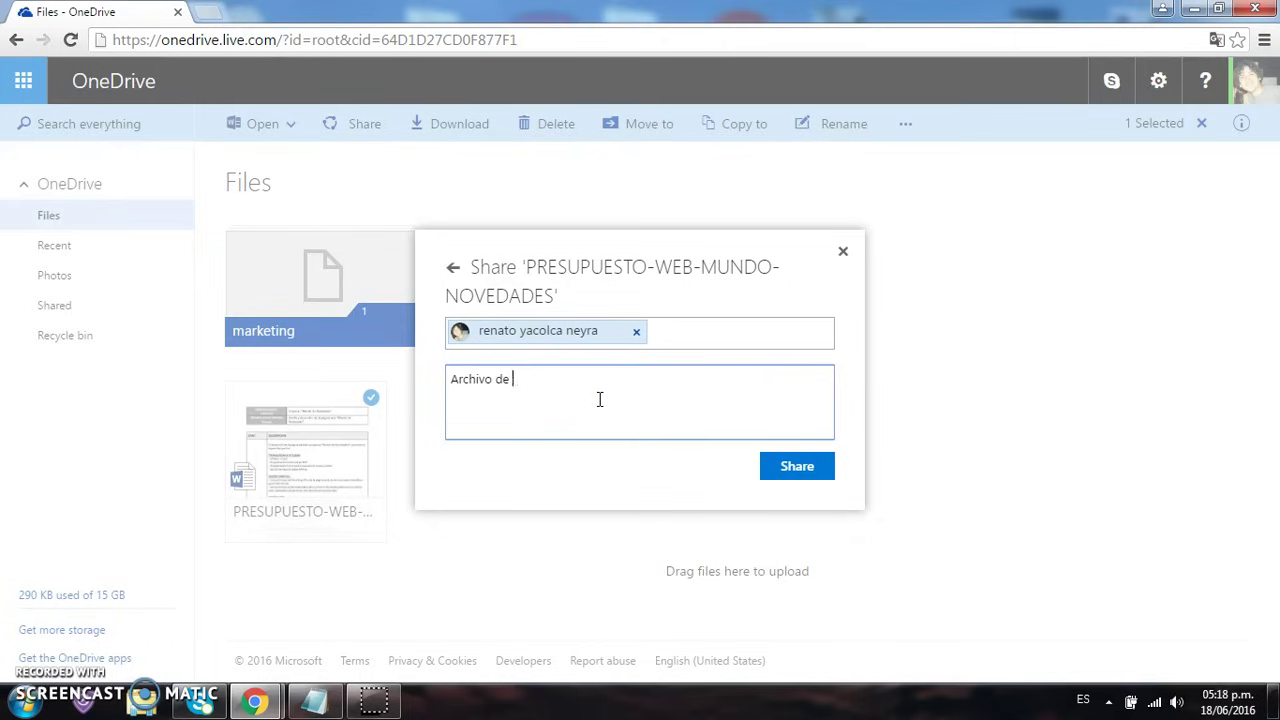
type("prueba")
left_click(788, 470)
left_click(688, 433)
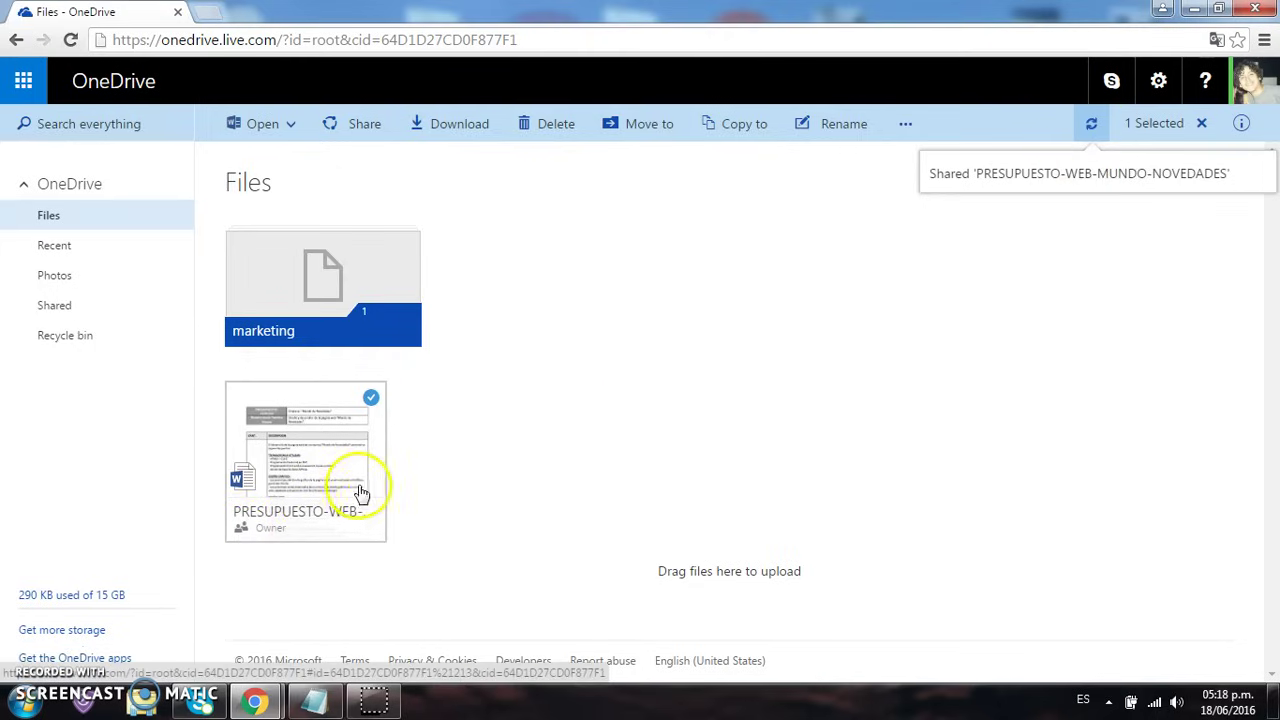
Copy an edit link for the budget document and open a new Chrome incognito window
left_click(365, 122)
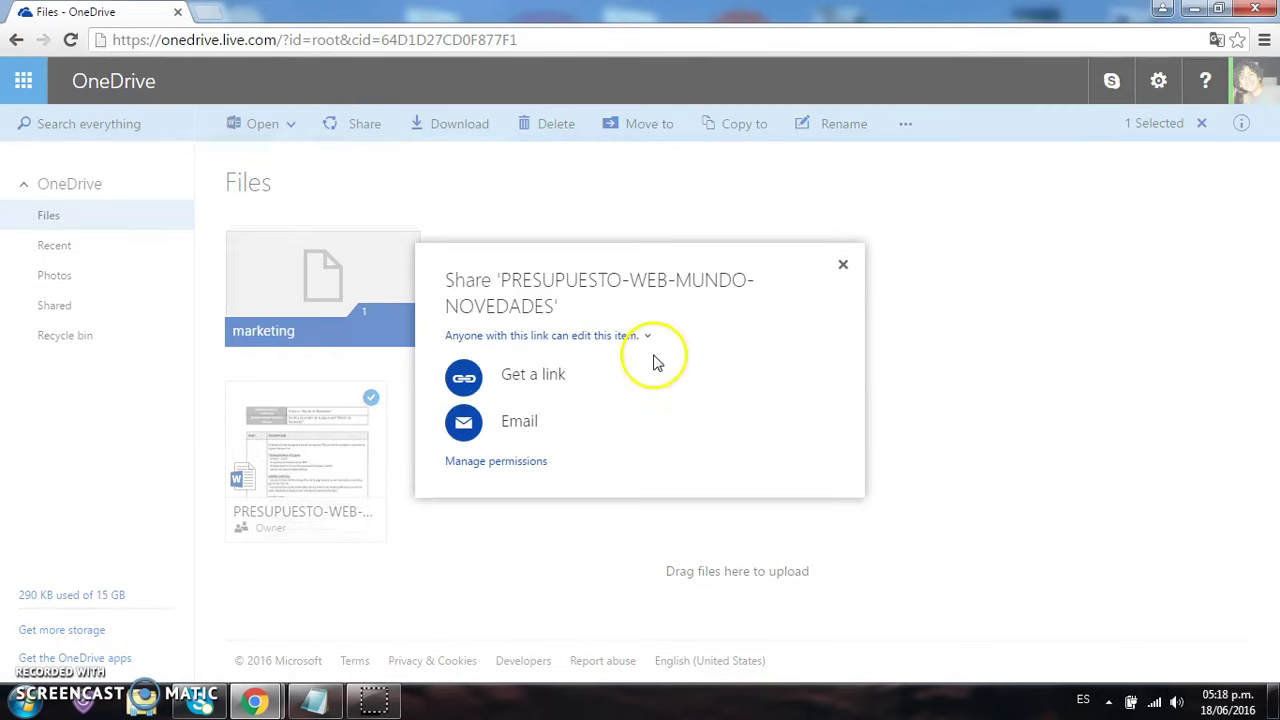
left_click(555, 378)
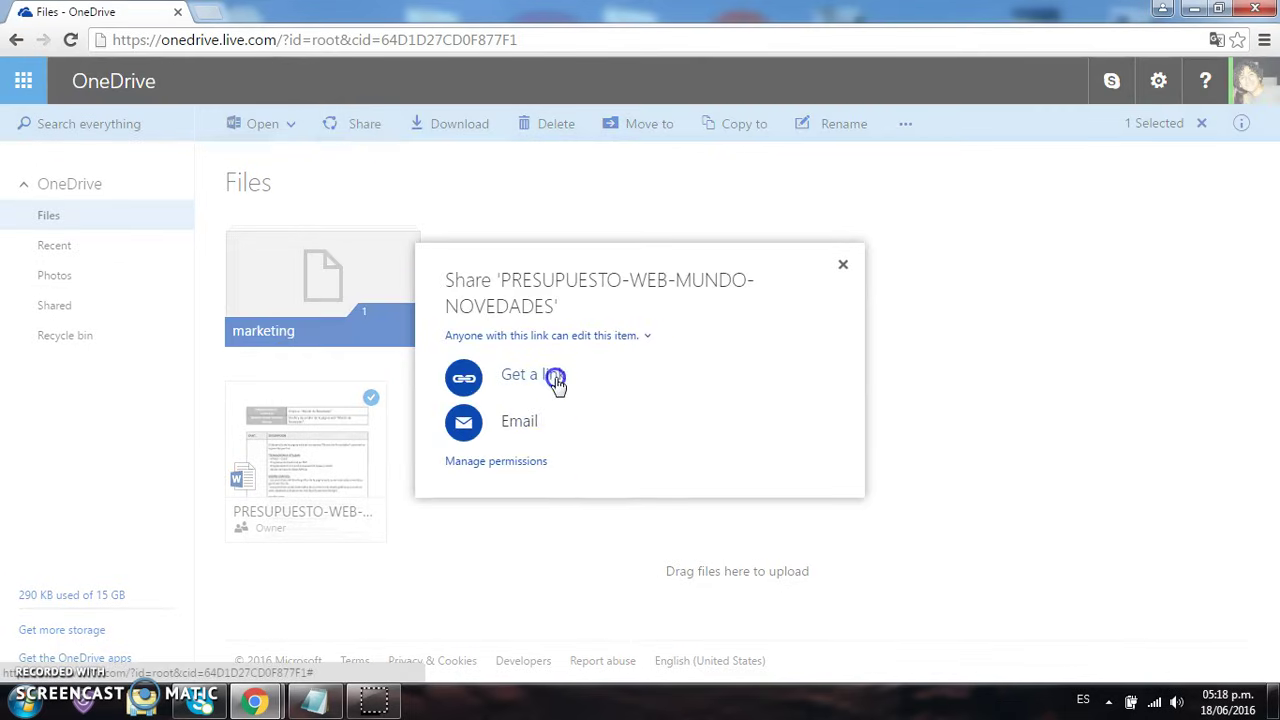
left_click(572, 385)
left_click(736, 372)
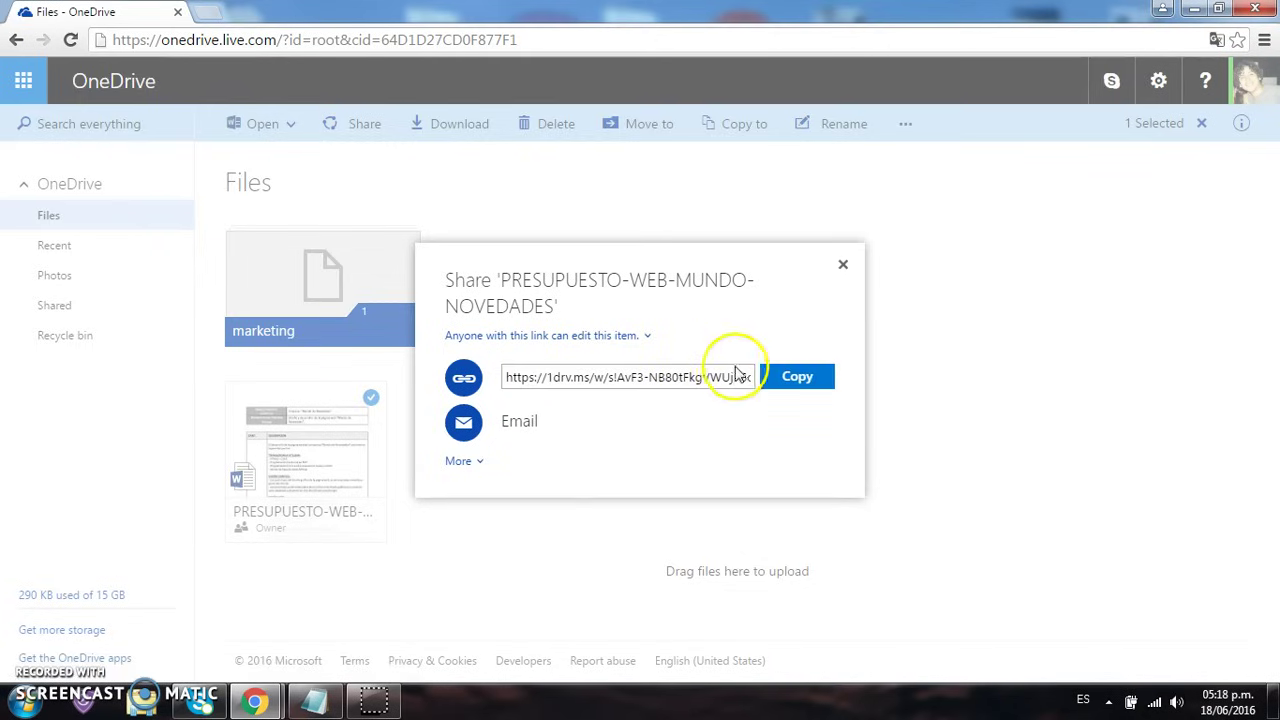
left_click(785, 380)
left_click(1266, 40)
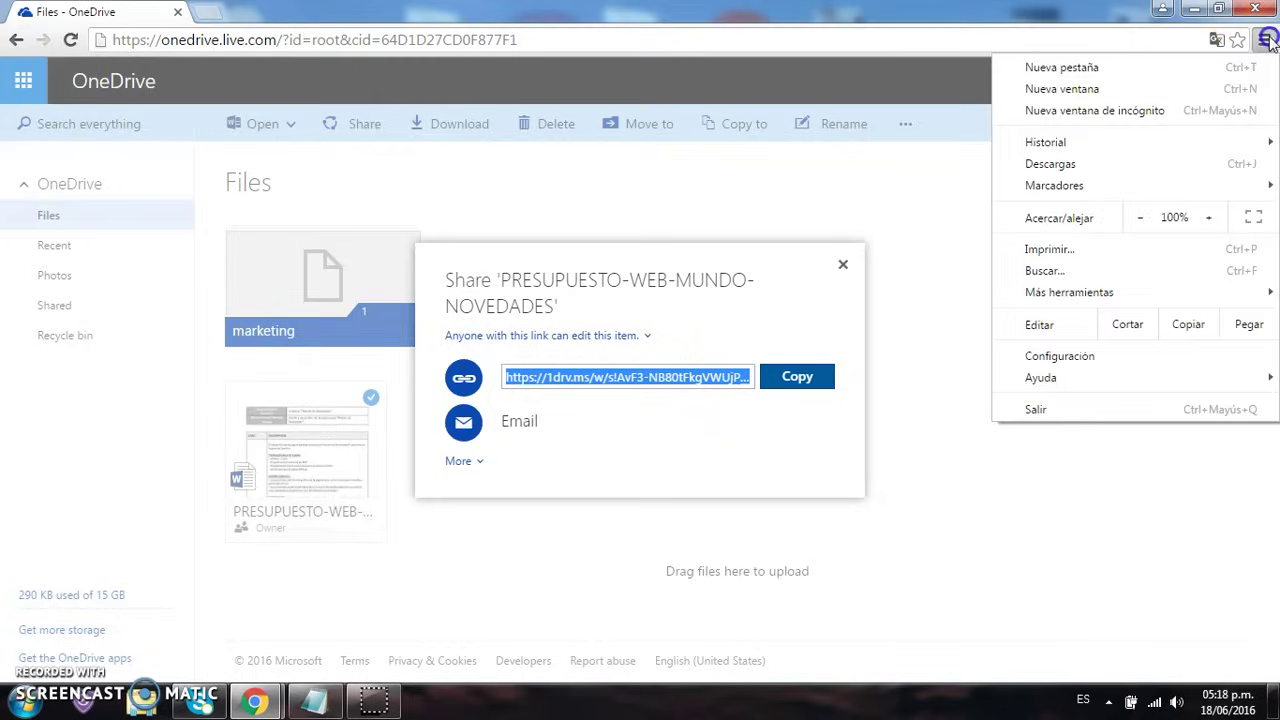
left_click(1232, 108)
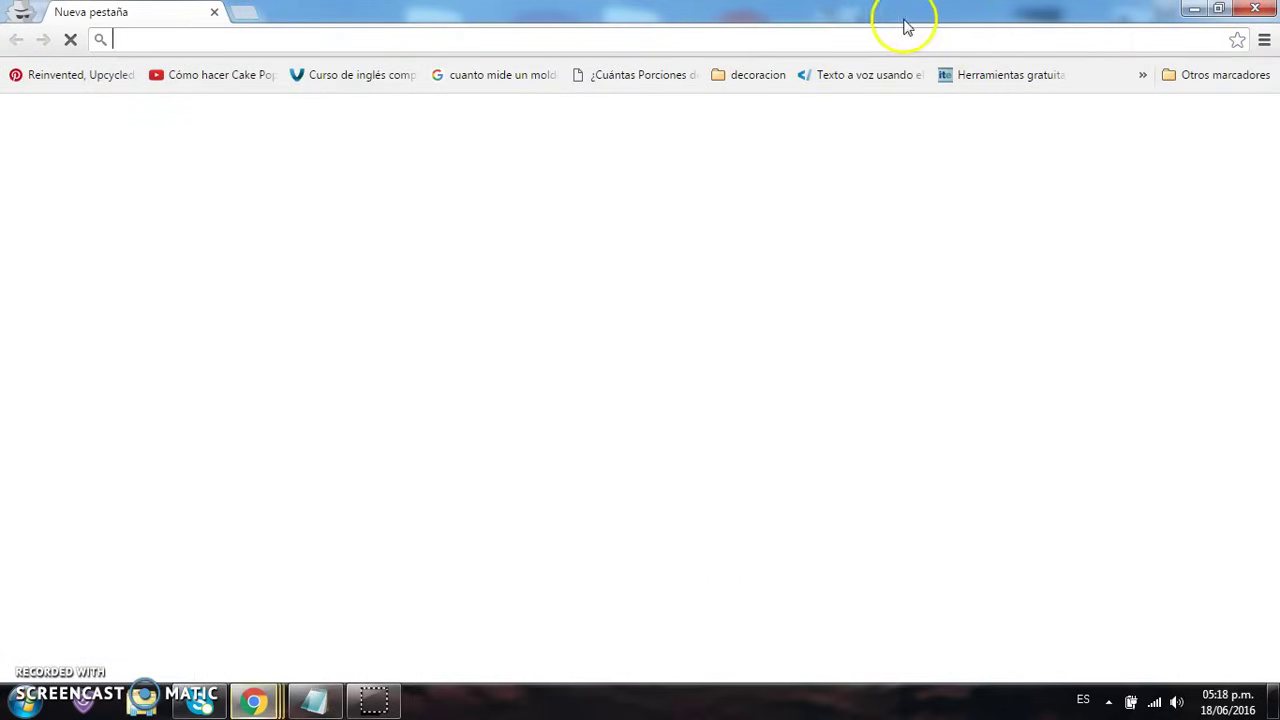
Paste the copied 1drv.ms link into the incognito address bar and load it
left_click(846, 38)
key("ctrl+v")
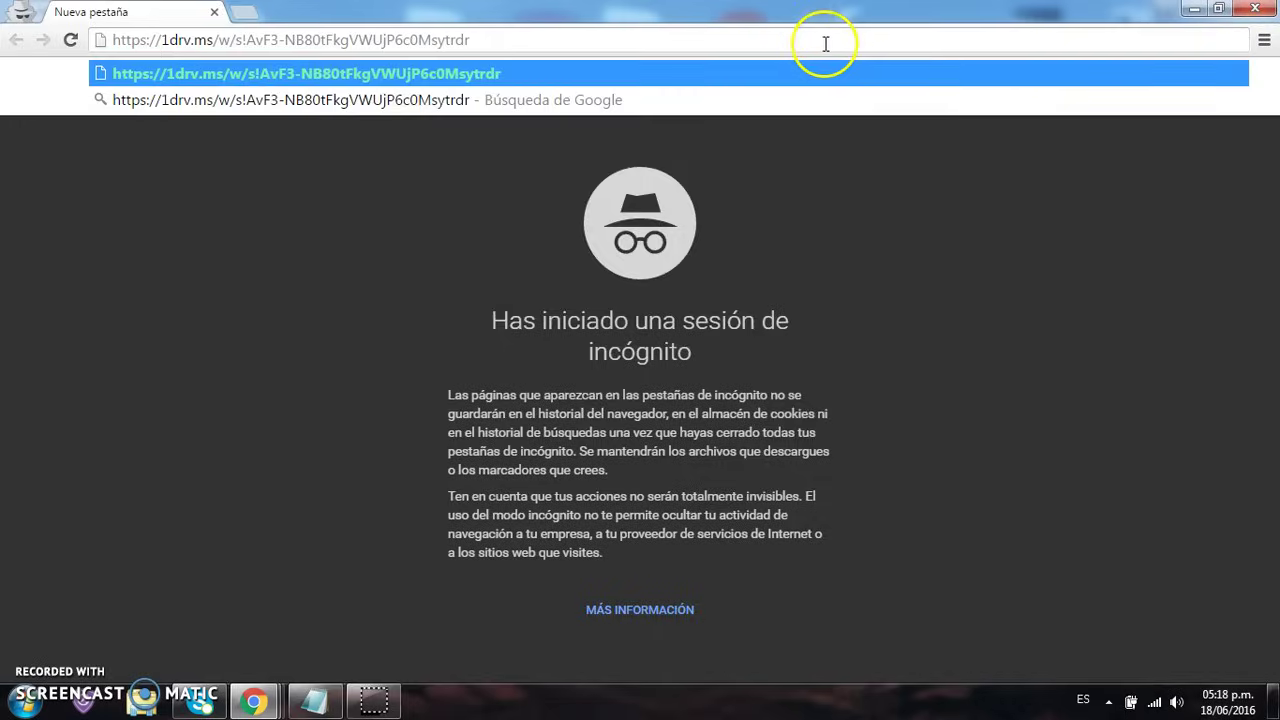
key("Return")
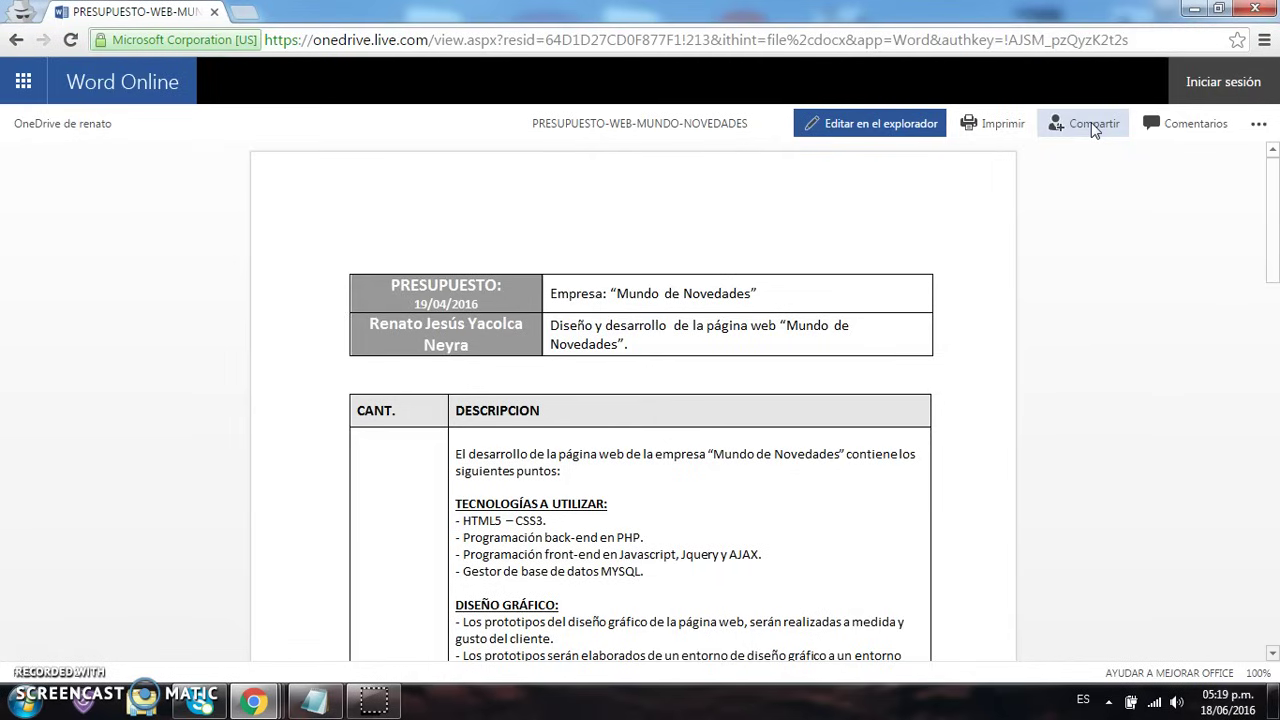
In Word Online's Compartir dialog, compare Solo lectura and Público link access, ending on Invitar a personas
left_click(1091, 122)
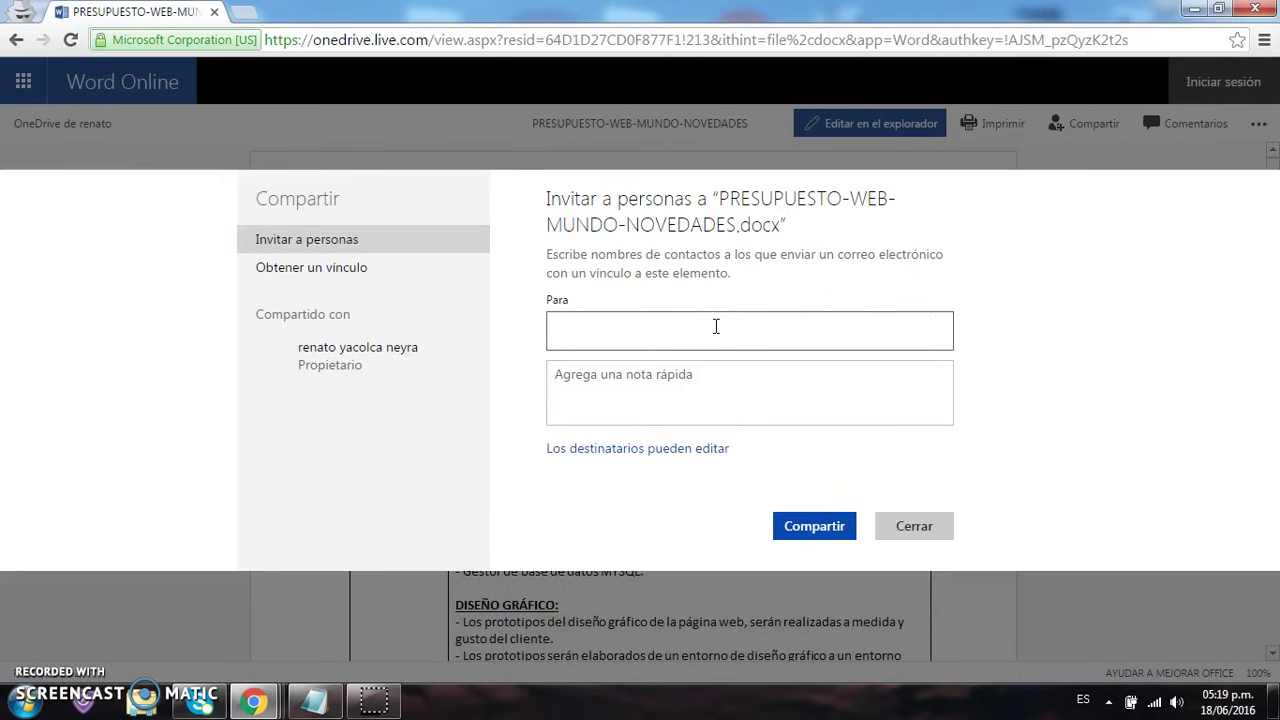
left_click(339, 273)
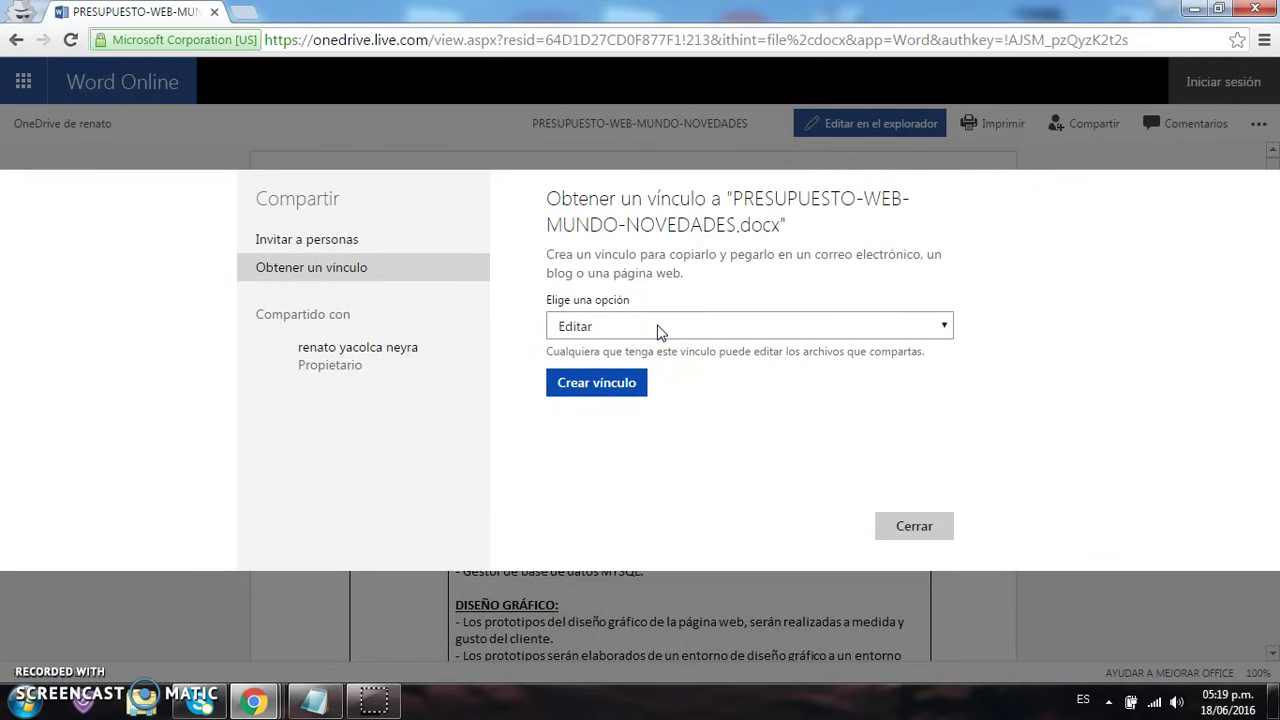
left_click(658, 330)
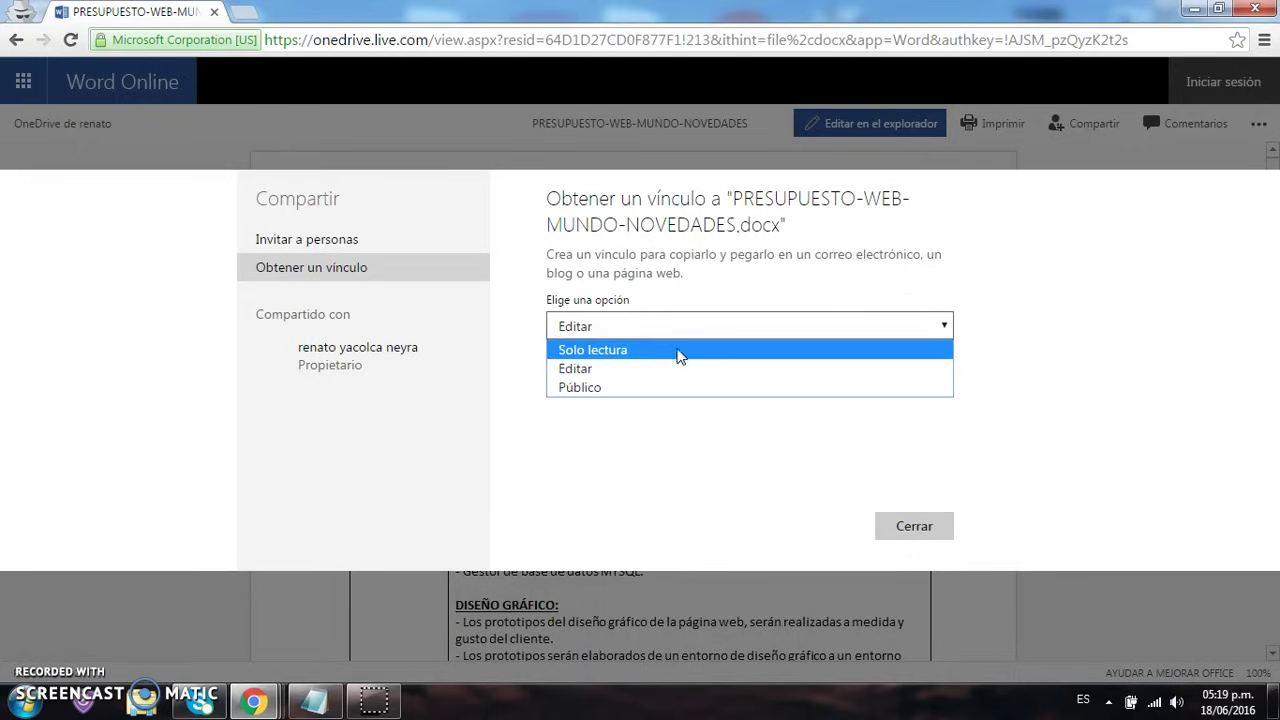
left_click(678, 350)
left_click(680, 326)
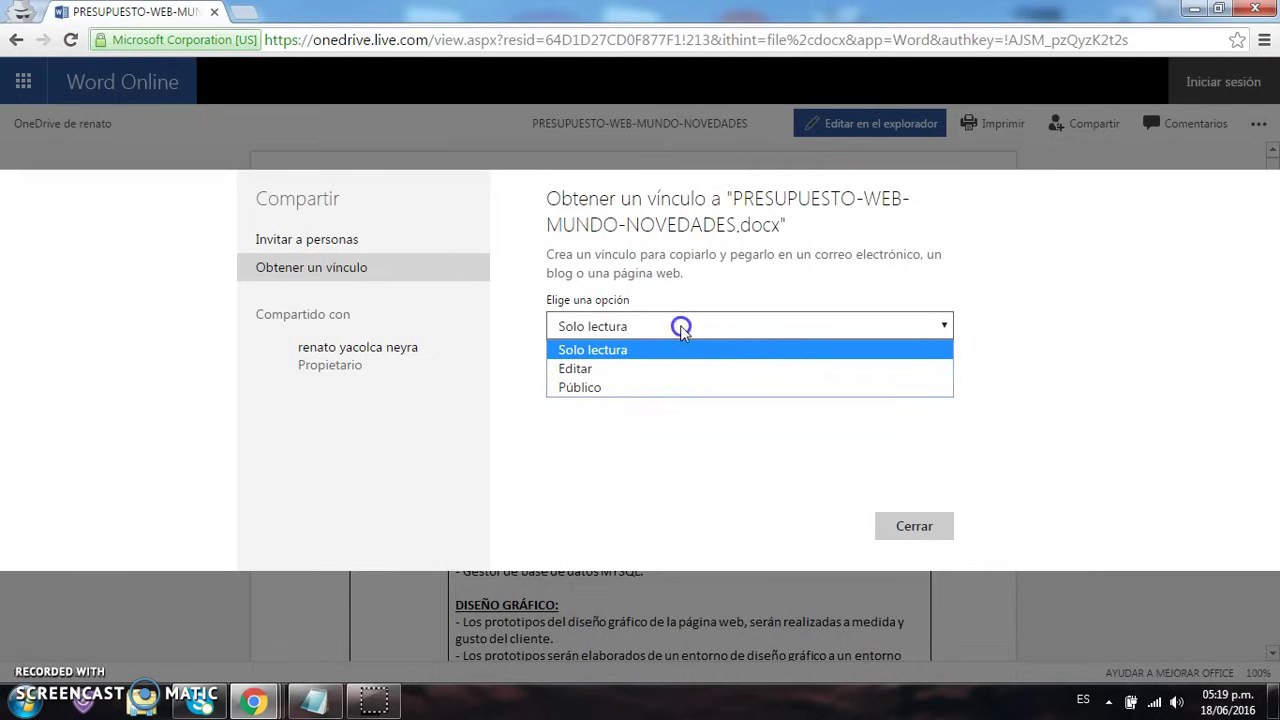
left_click(680, 388)
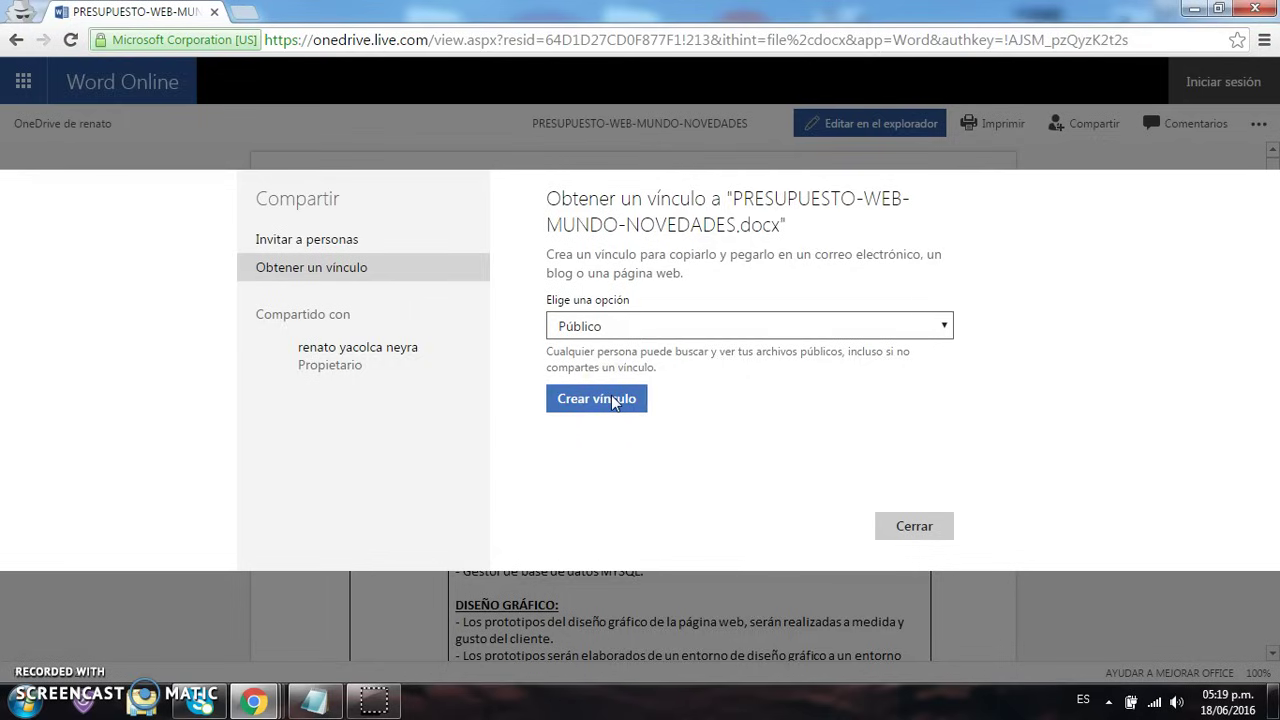
left_click(414, 240)
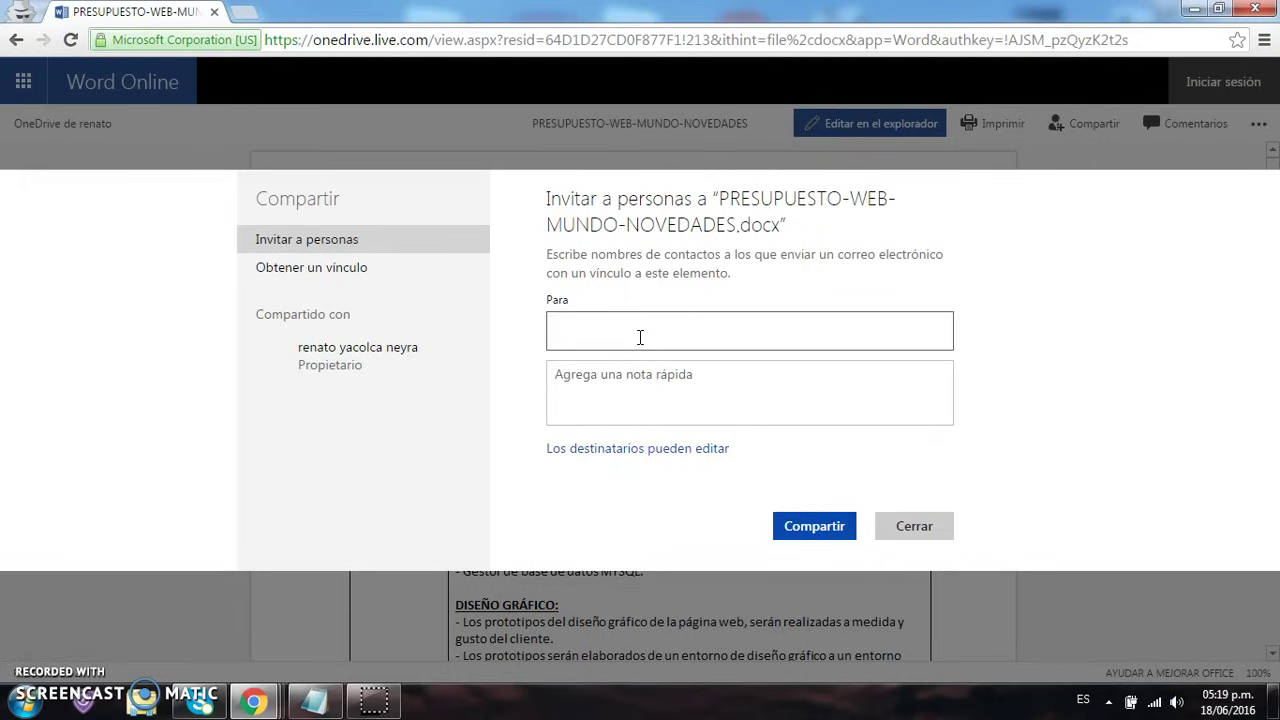
Explore the invitation form's recipient and quick note fields
left_click(658, 336)
left_click(663, 405)
left_click(709, 325)
left_click(681, 381)
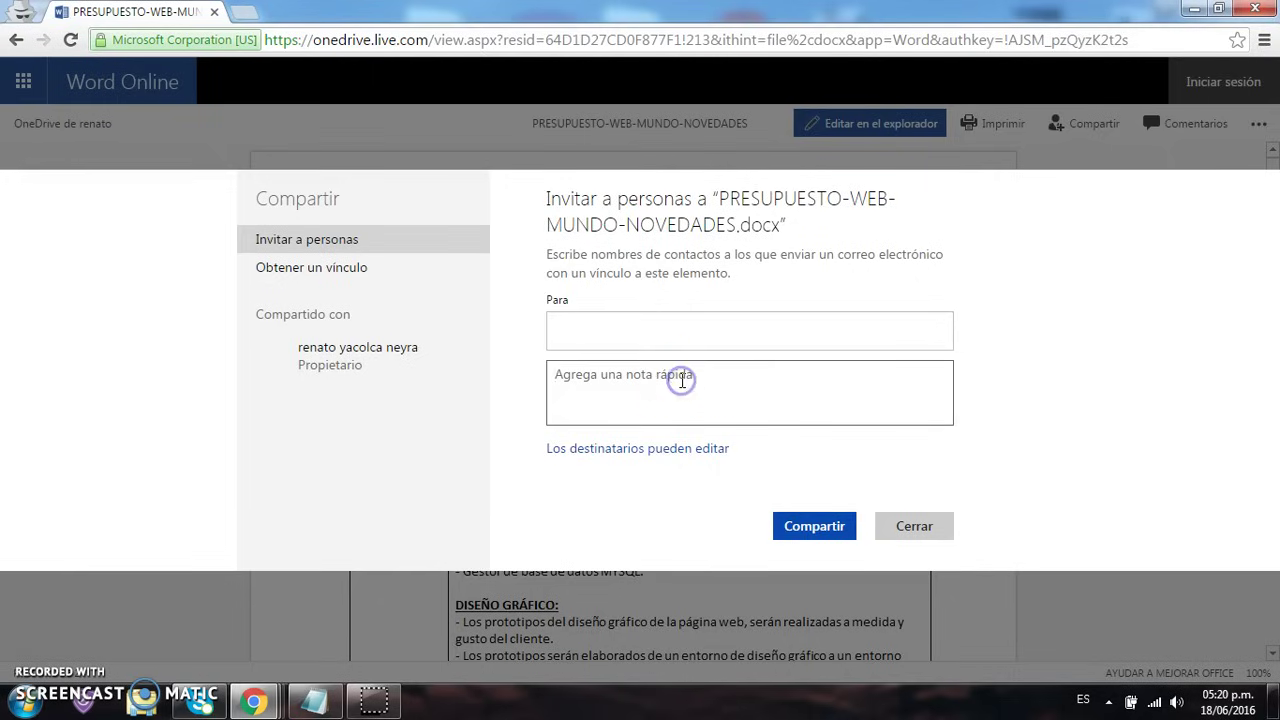
left_click(681, 426)
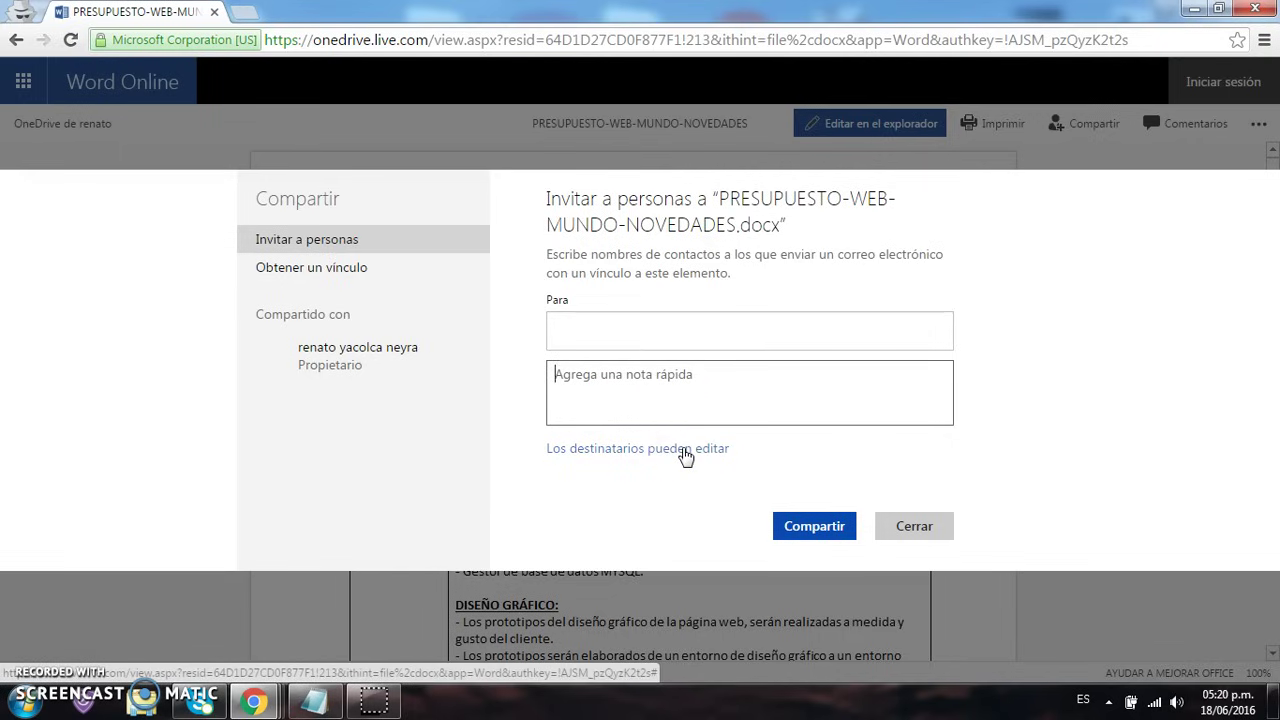
Review recipient permissions, keep no Microsoft account required, and close the sharing dialog
left_click(685, 455)
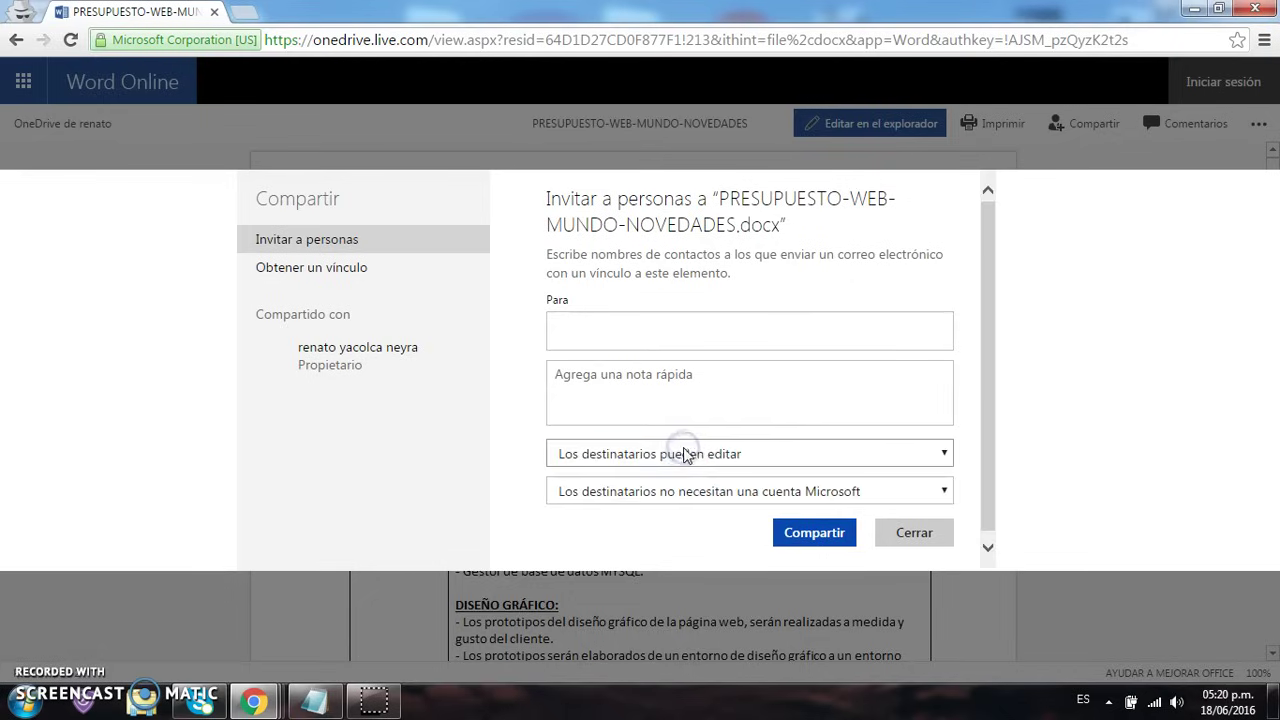
left_click(706, 456)
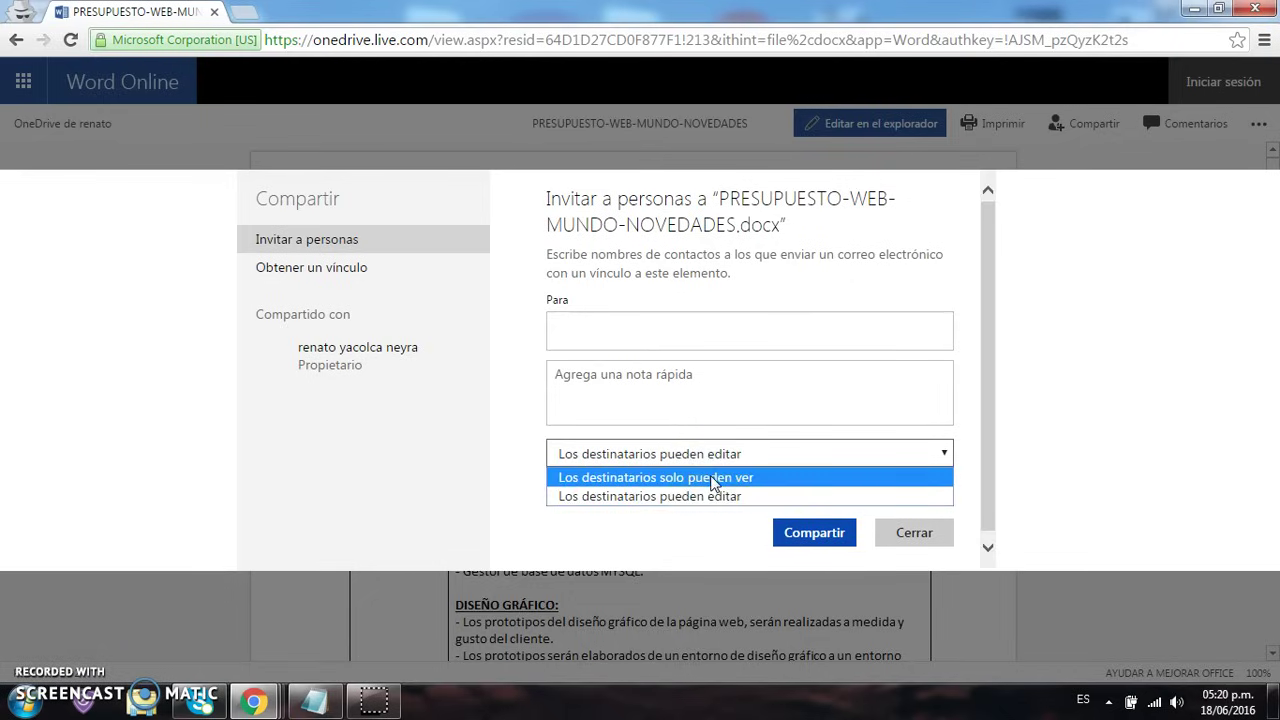
left_click(712, 522)
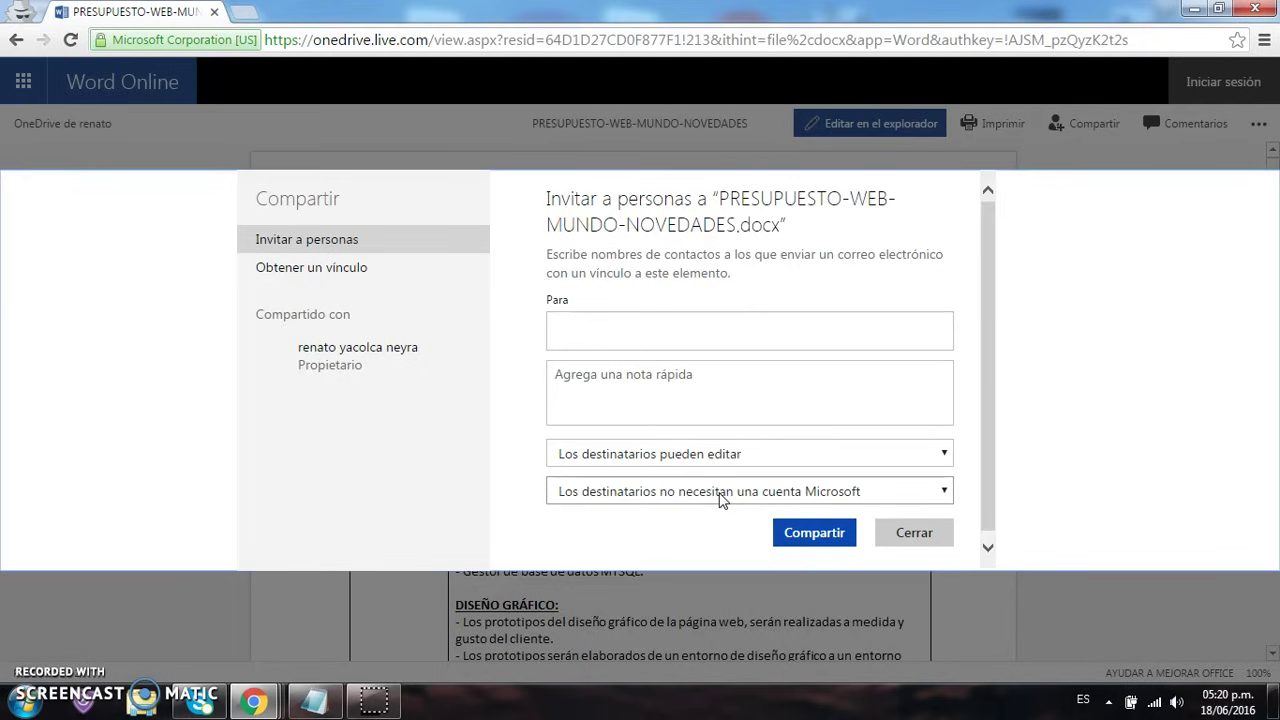
left_click(721, 493)
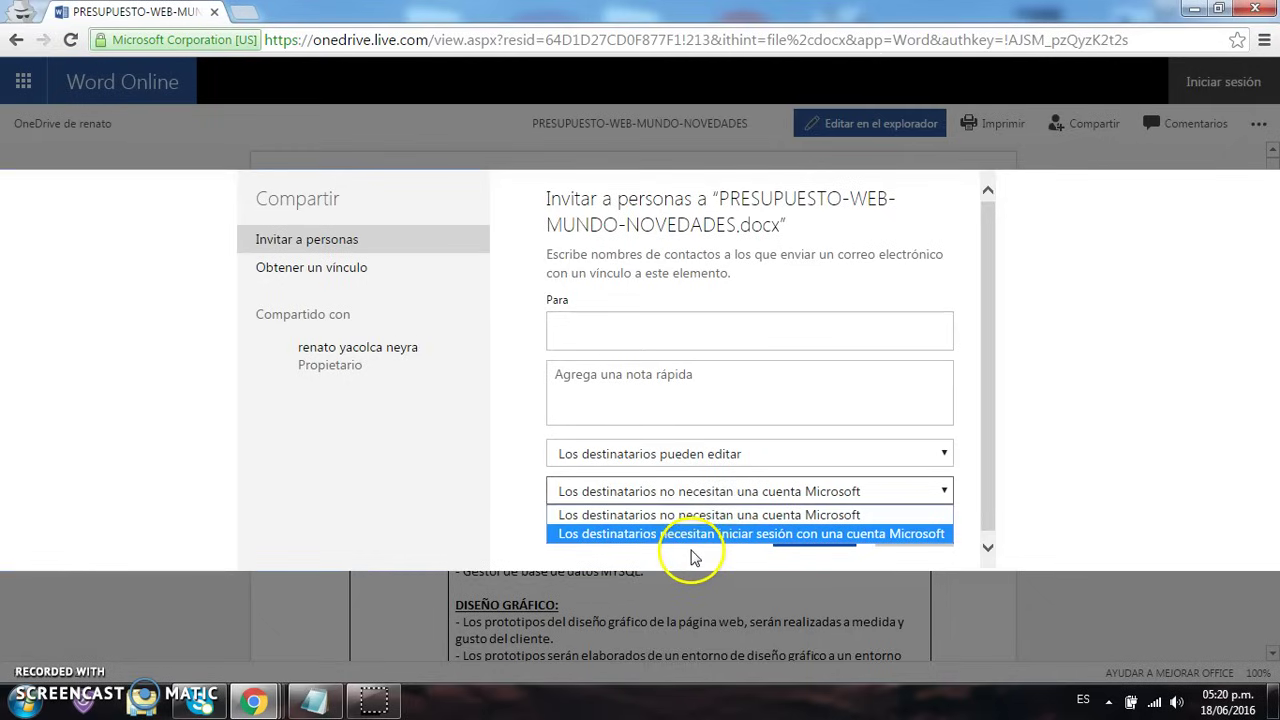
left_click(694, 557)
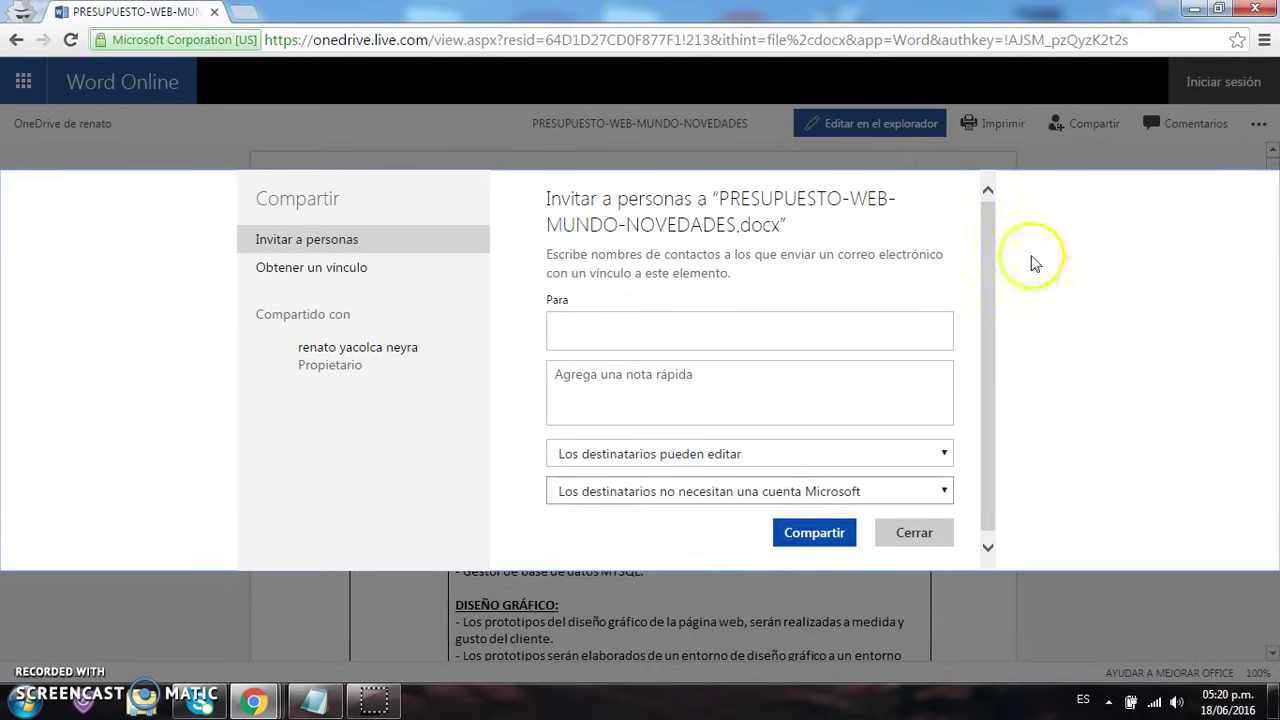
left_click(922, 534)
left_click(728, 39)
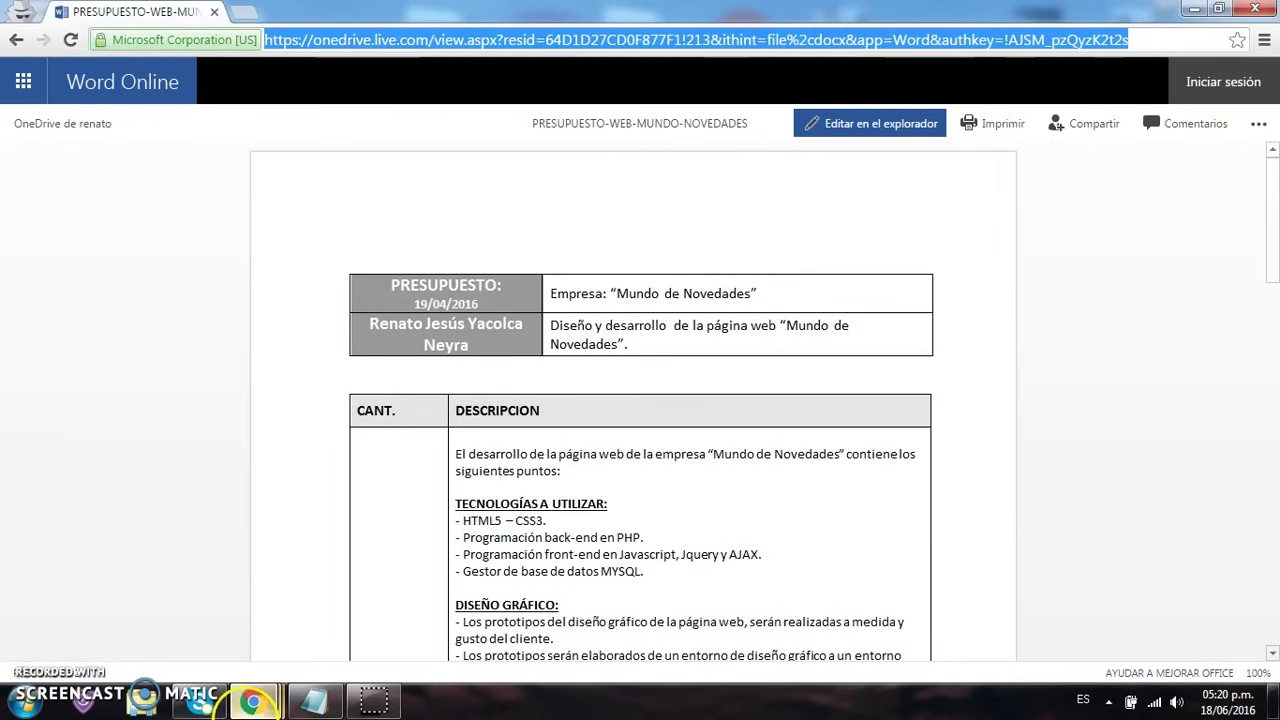
Return to OneDrive Files, close the share panel, and open PRESUPUESTO-WEB in Word Online
mouse_move(253, 700)
left_click(113, 596)
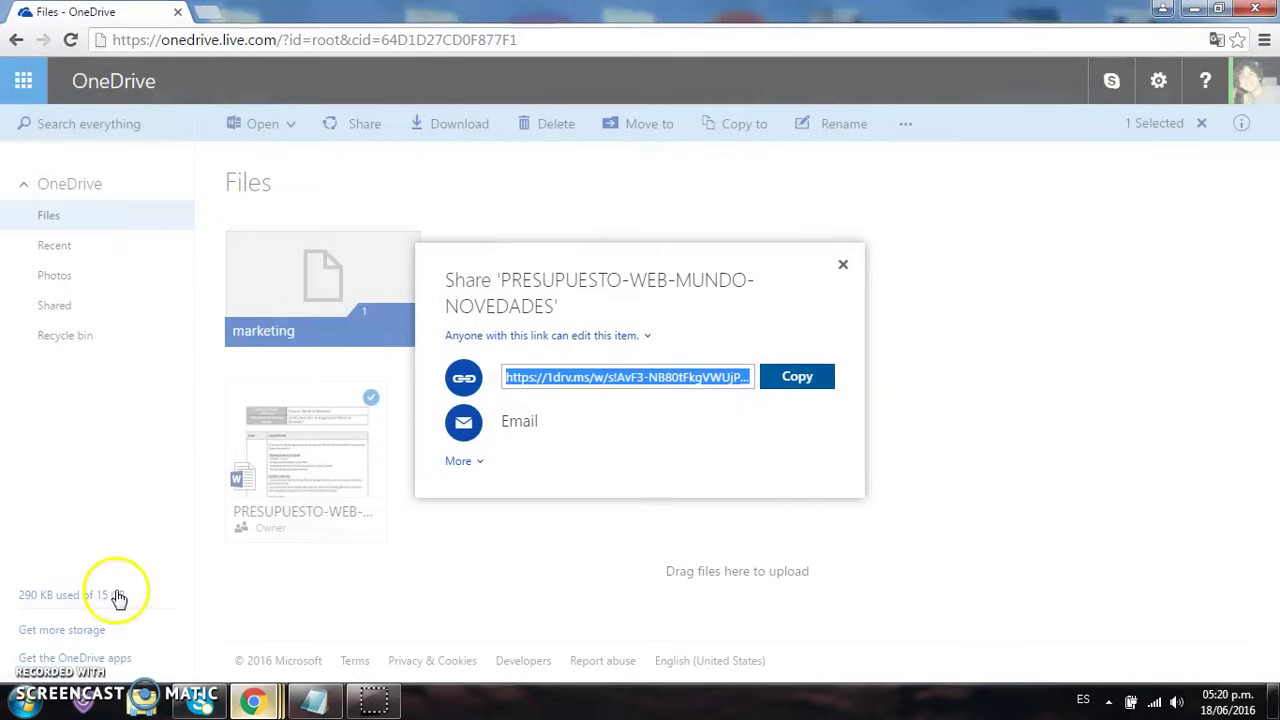
left_click(841, 267)
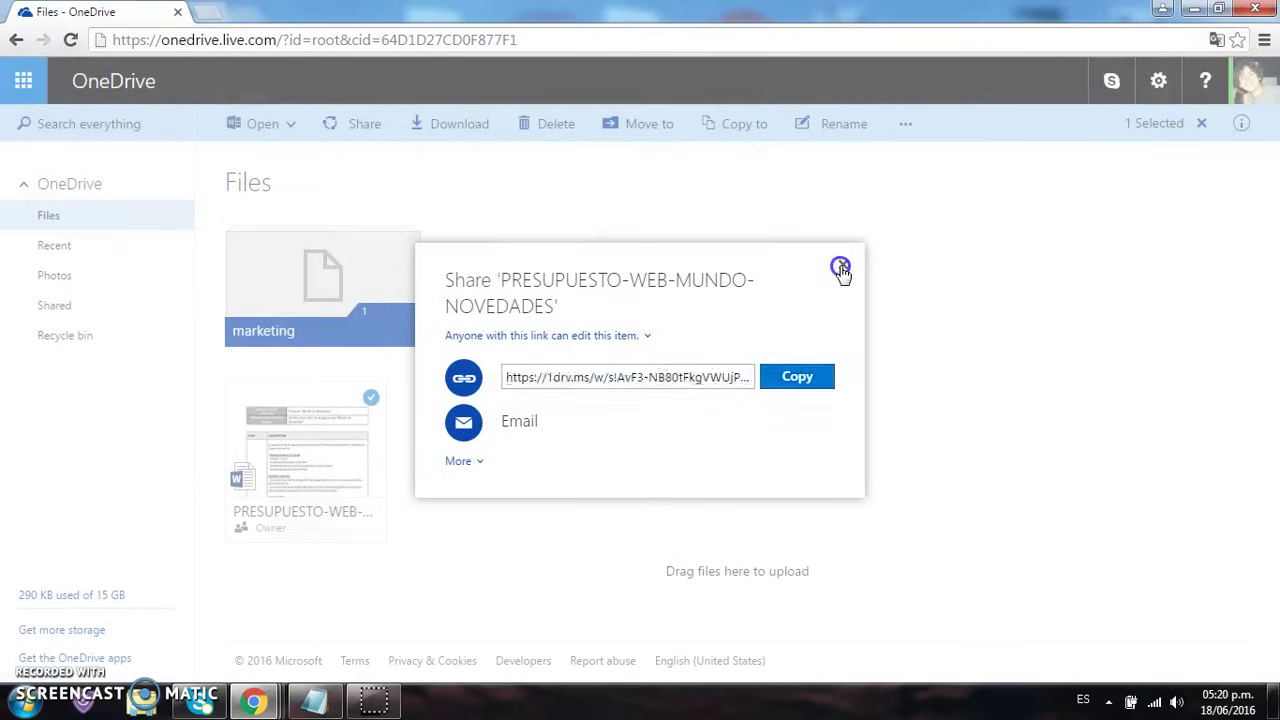
left_click(313, 456)
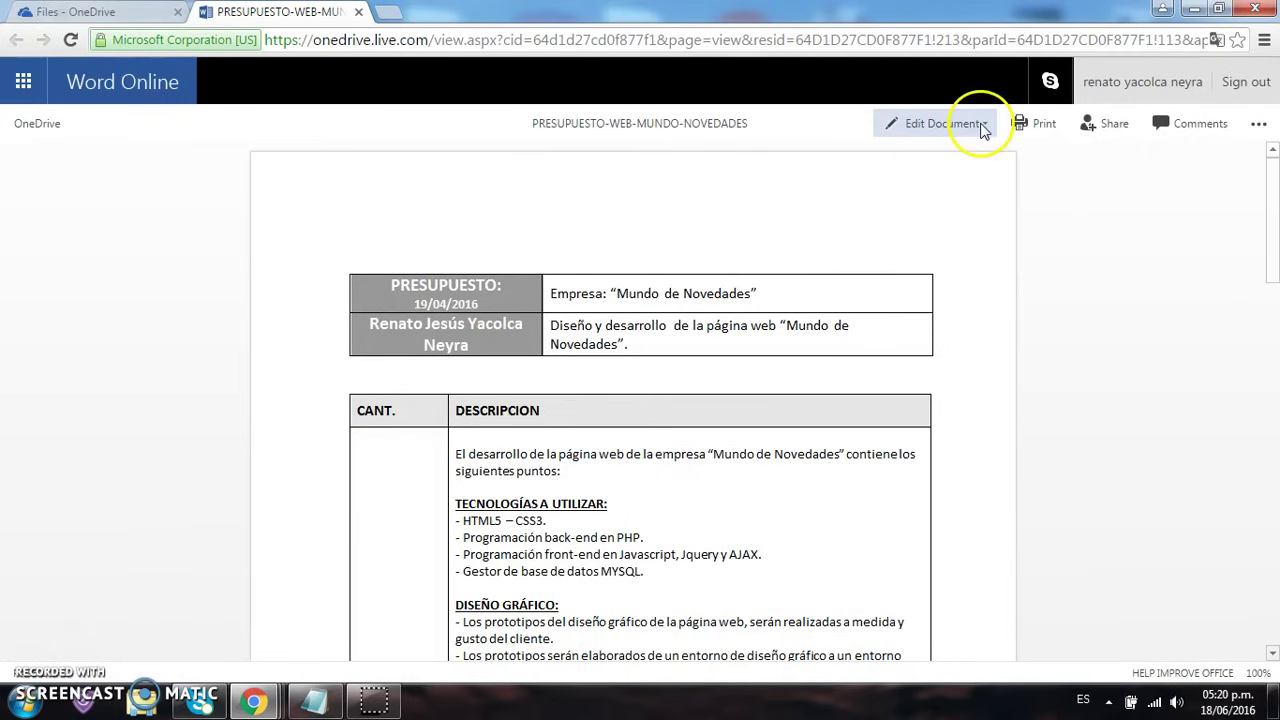
left_click(981, 128)
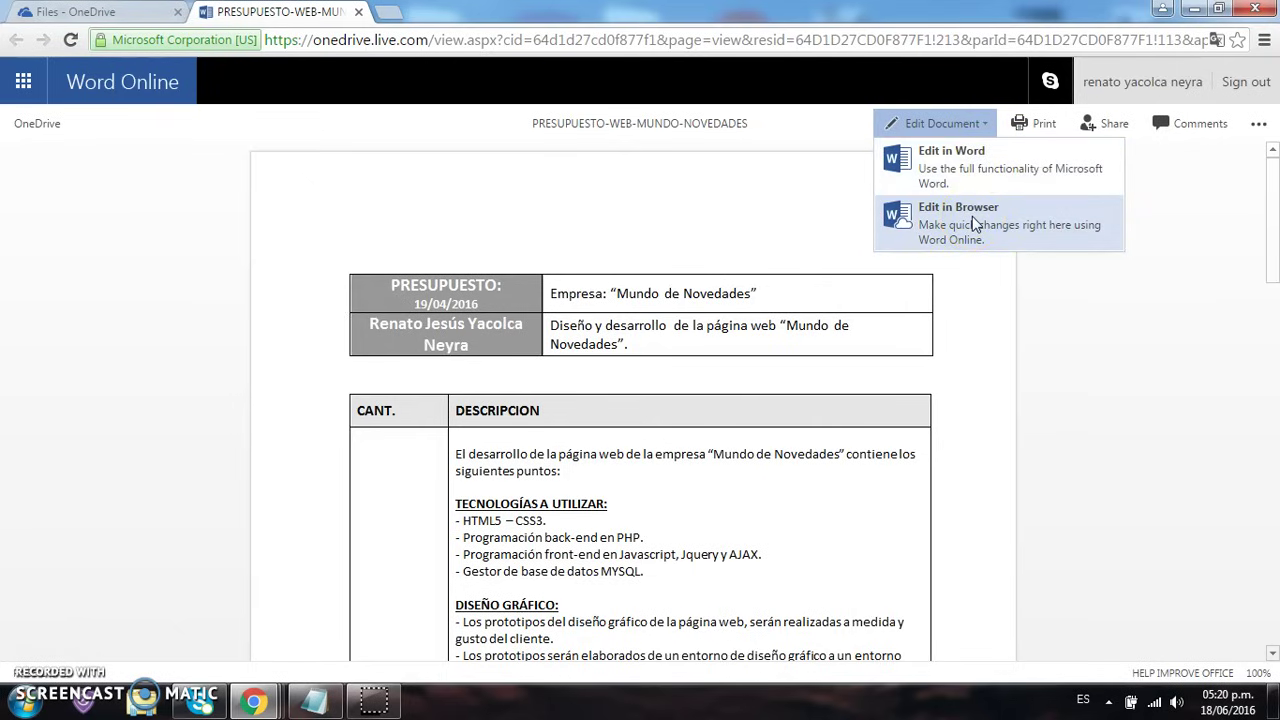
left_click(984, 175)
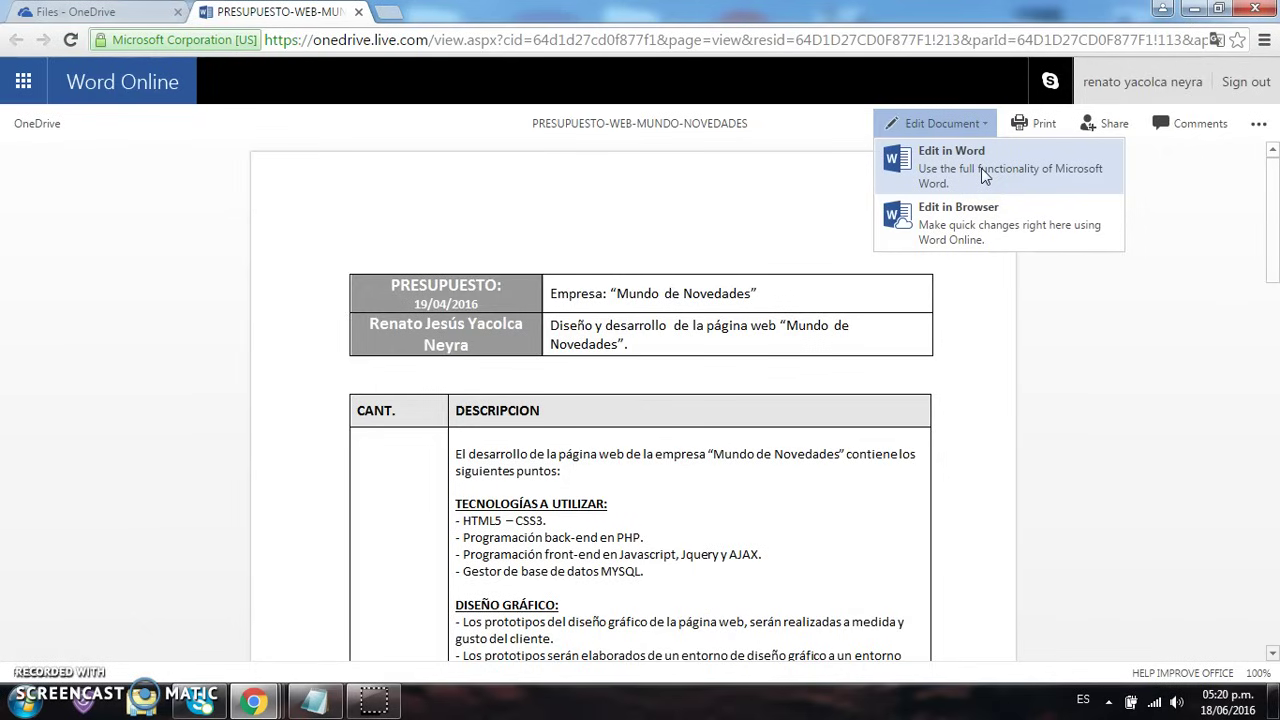
left_click(980, 230)
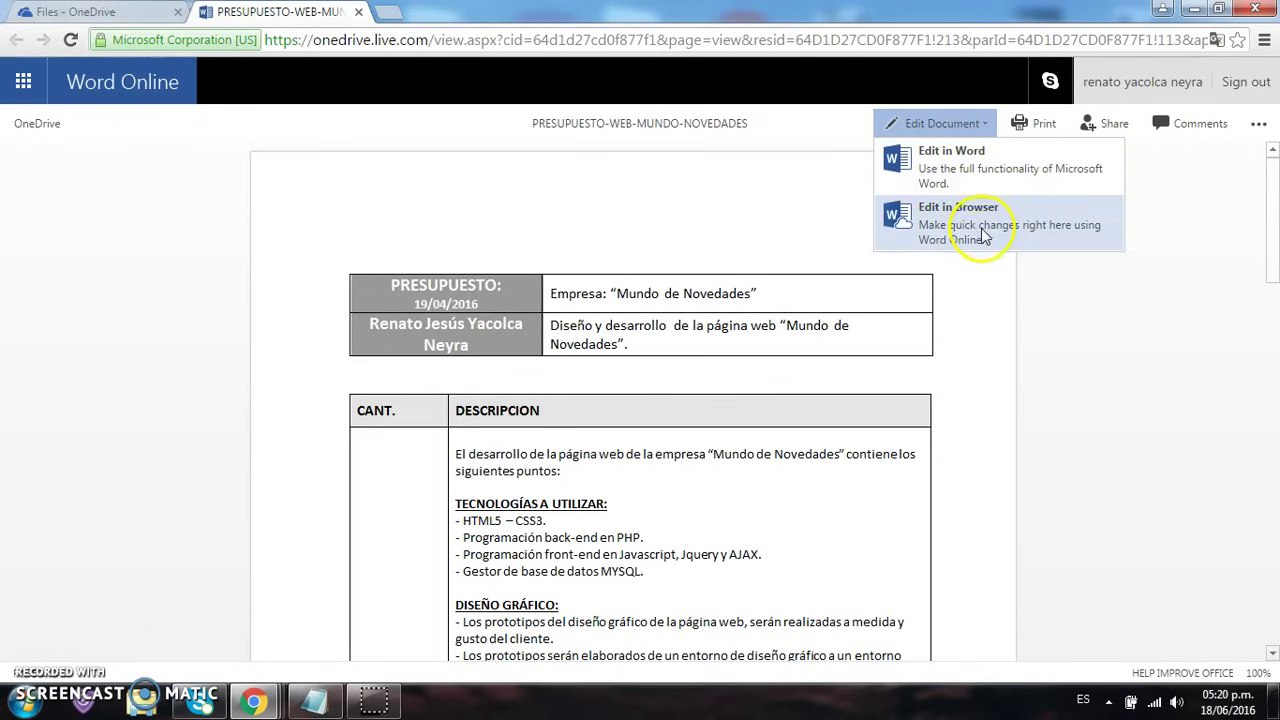
left_click(835, 213)
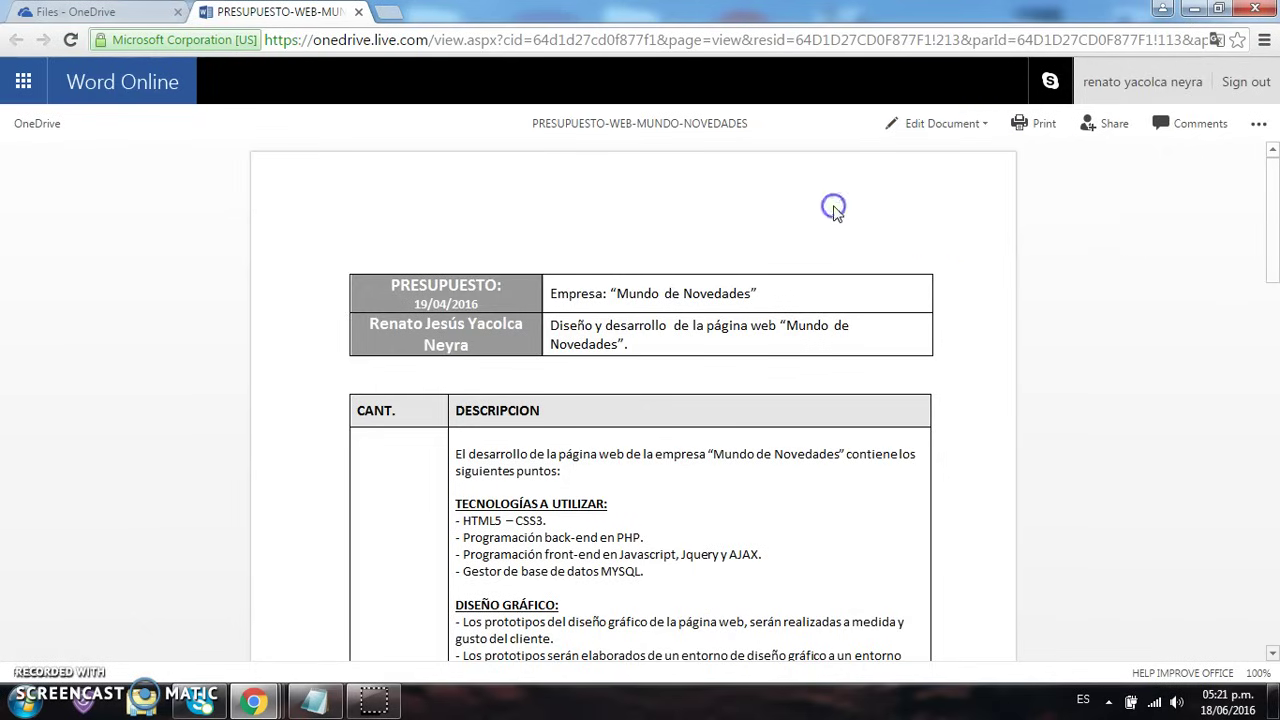
Copy the document's shareable link from the Share dialog's Get a link option
left_click(1098, 130)
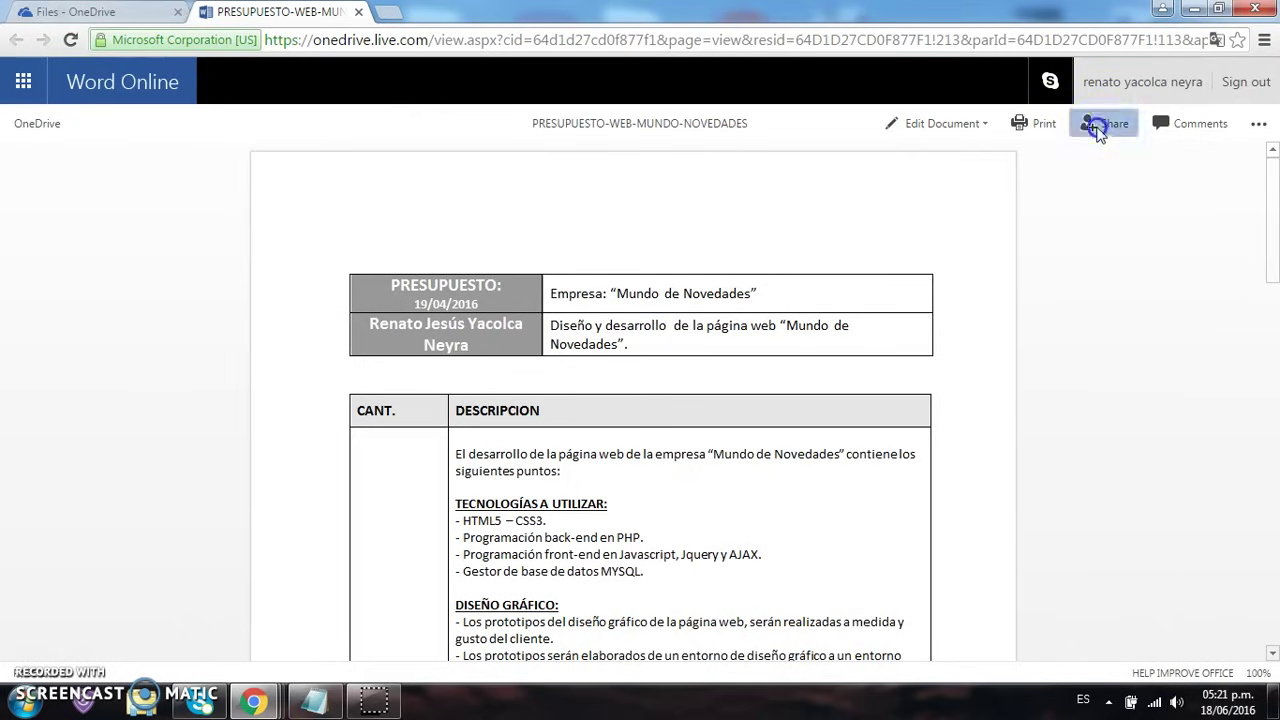
left_click(817, 342)
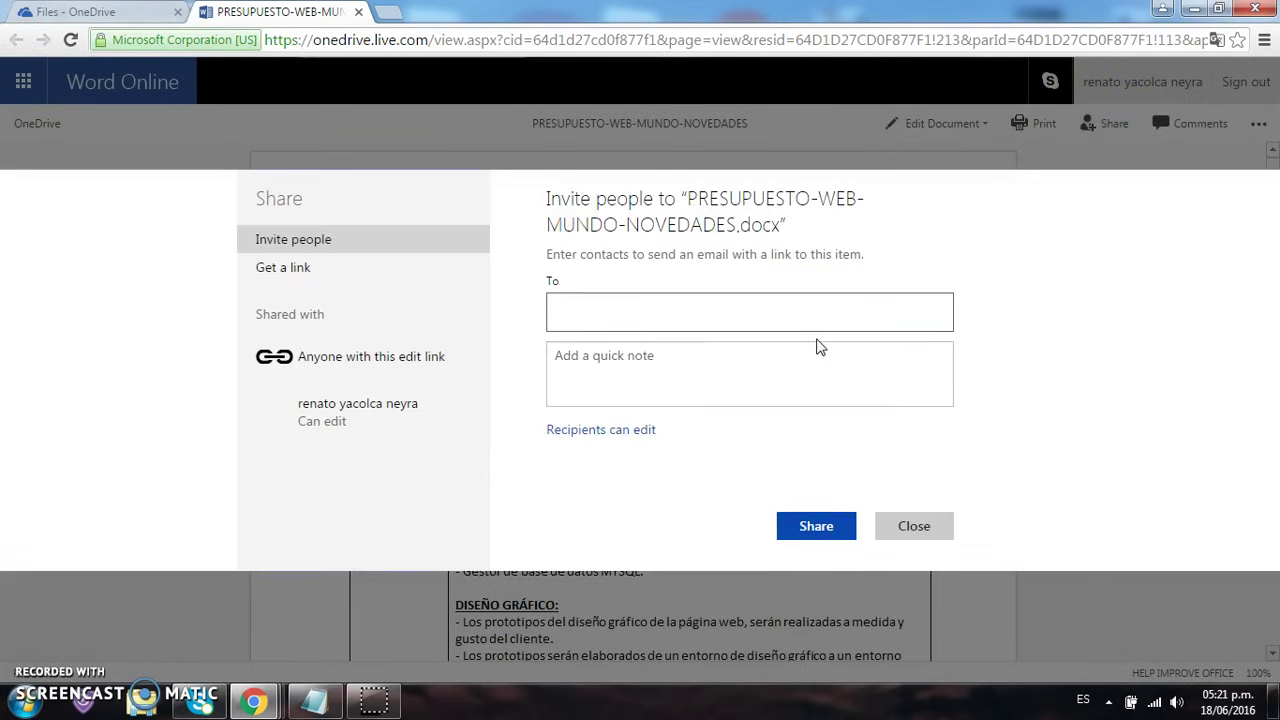
left_click(373, 269)
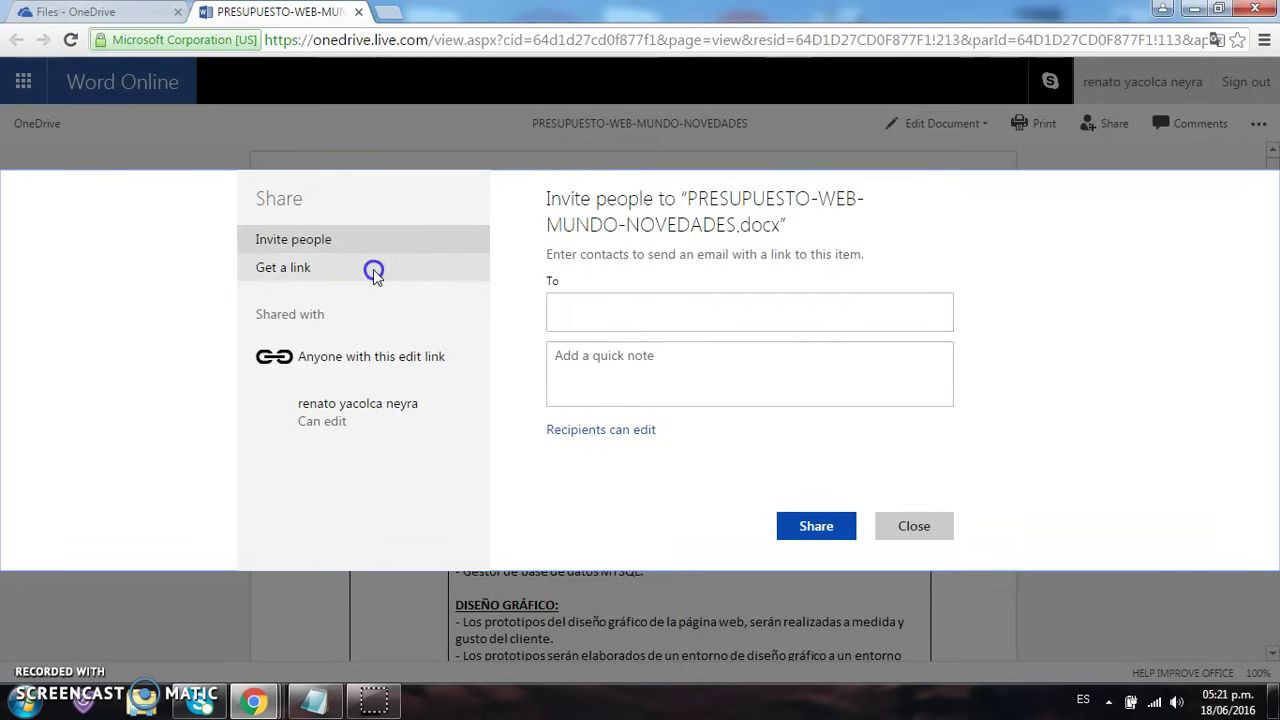
left_click_drag(882, 318, 535, 318)
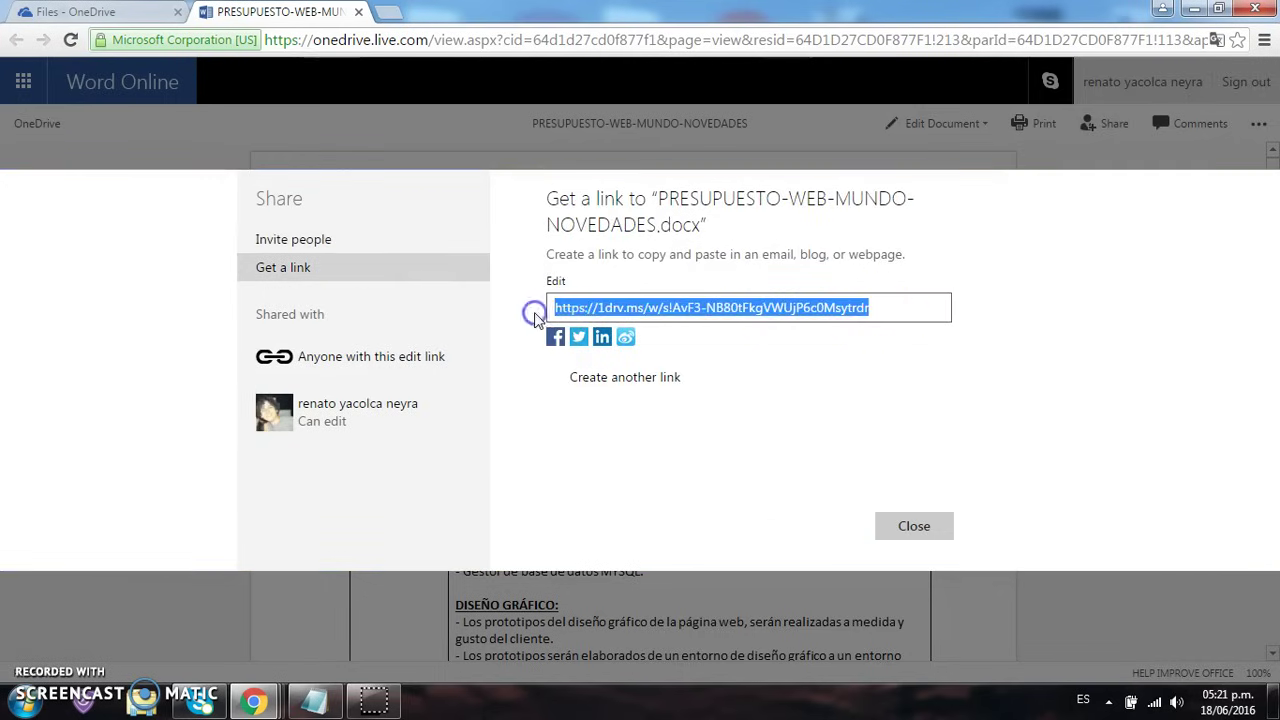
right_click(666, 316)
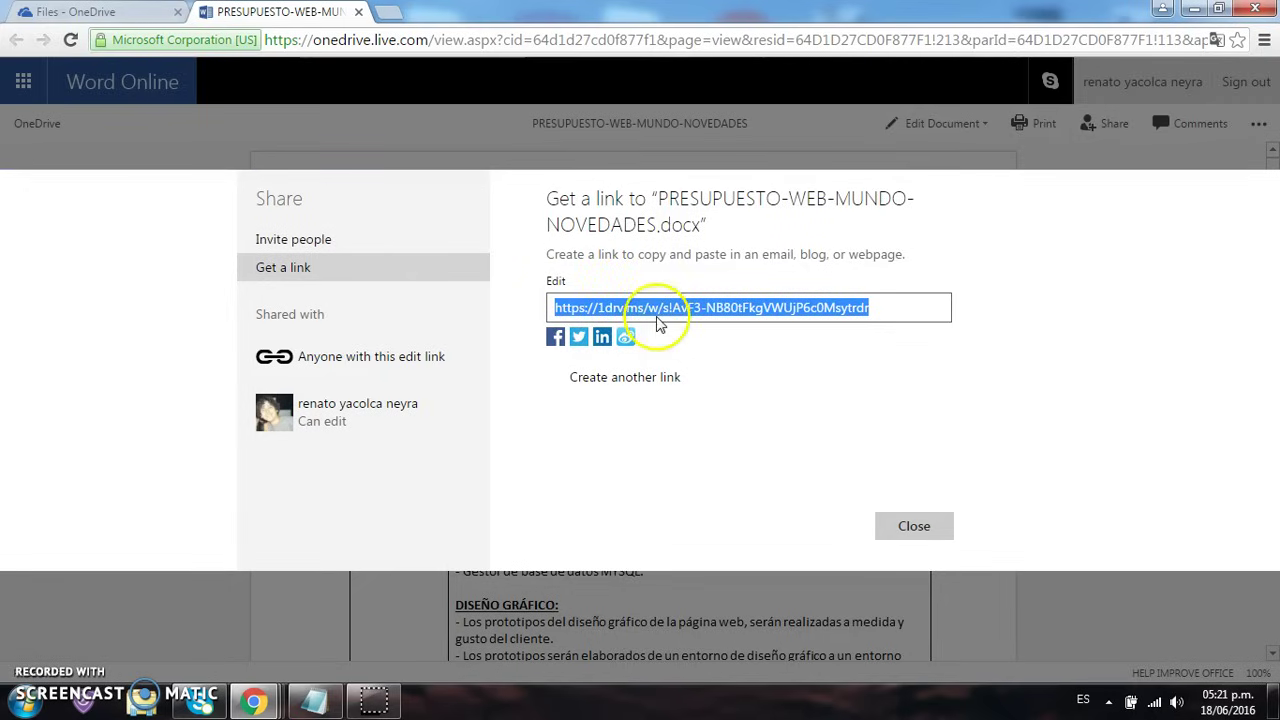
left_click(703, 322)
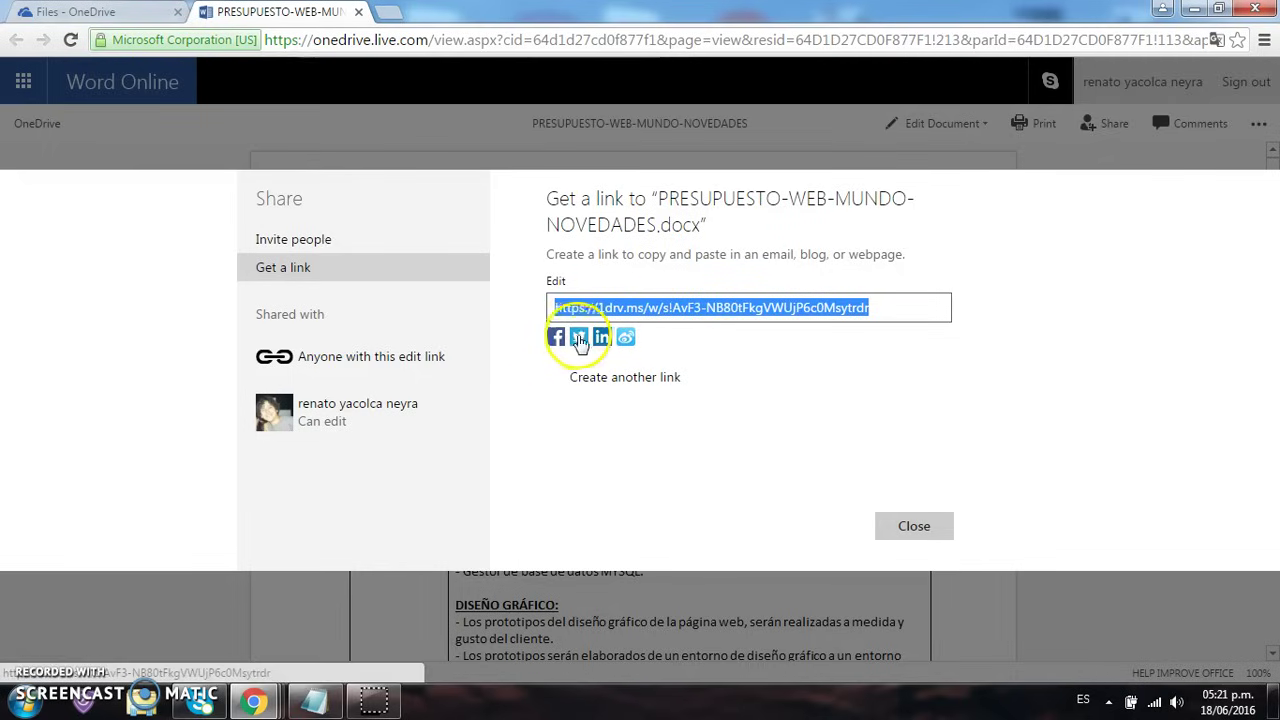
Invite a contact by email with the note 'Archivo de prueba', recipients view-only
left_click(380, 240)
left_click(586, 313)
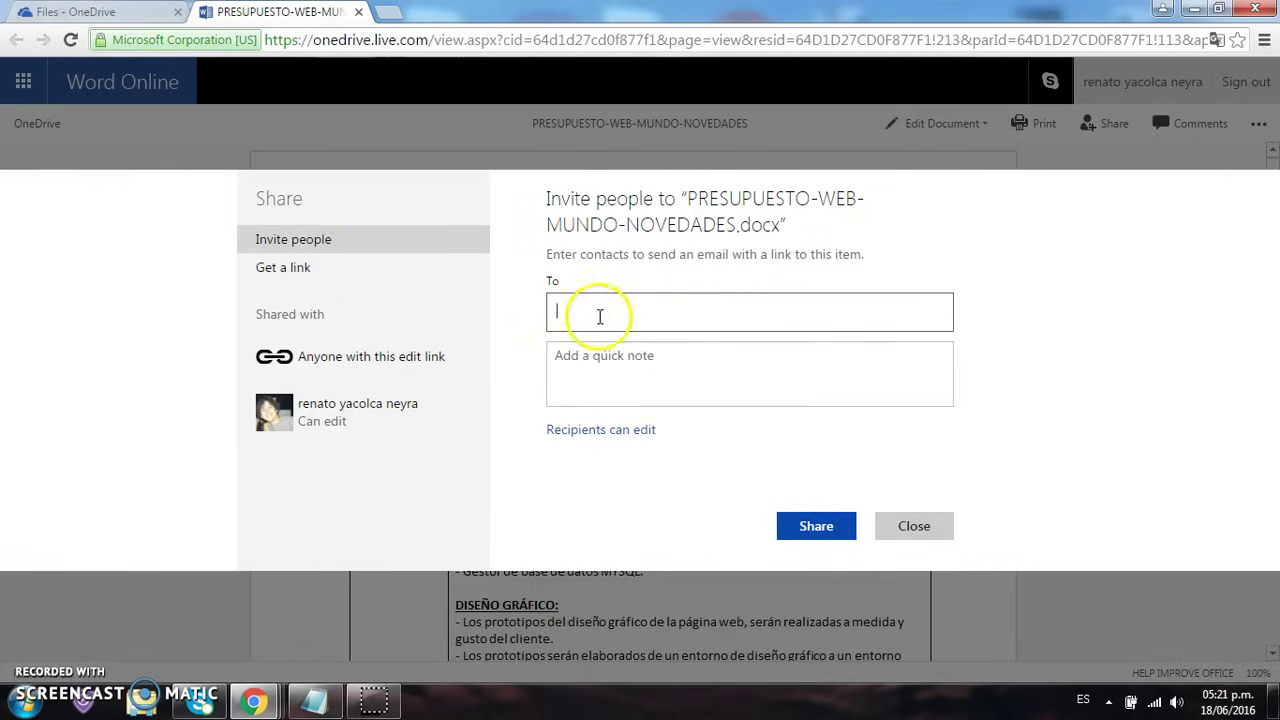
type("osito")
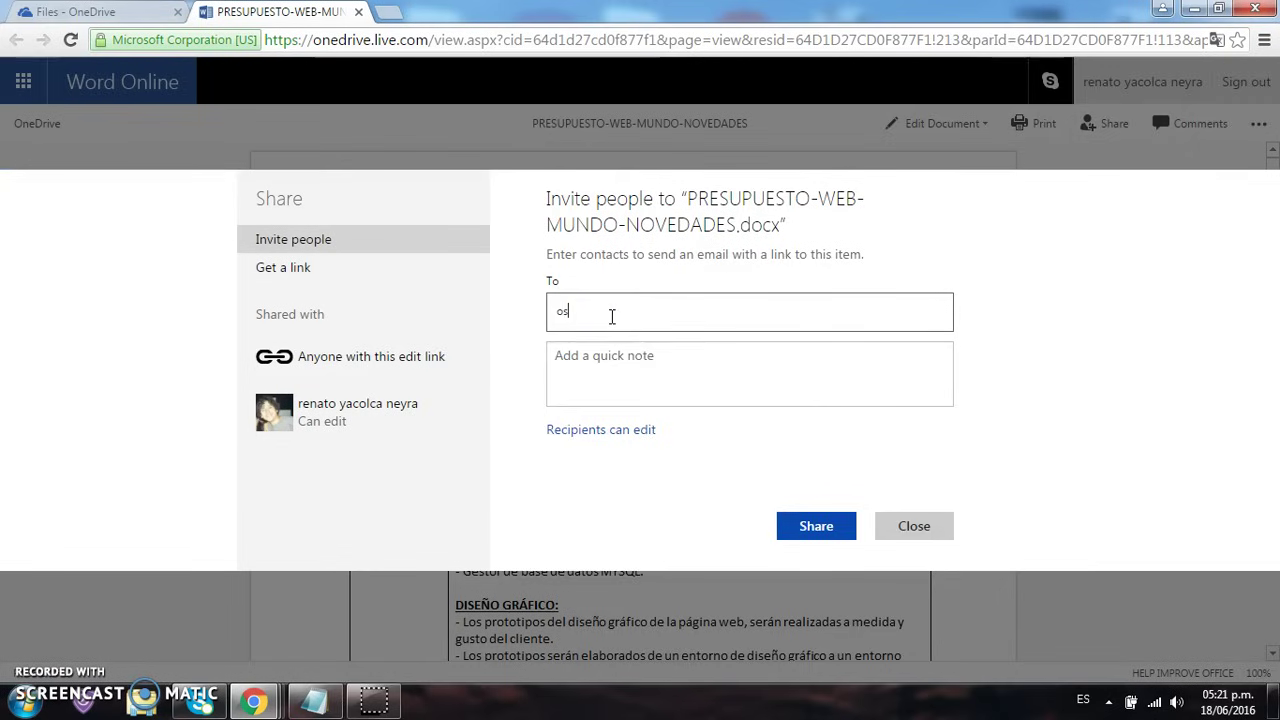
left_click(636, 356)
left_click(642, 372)
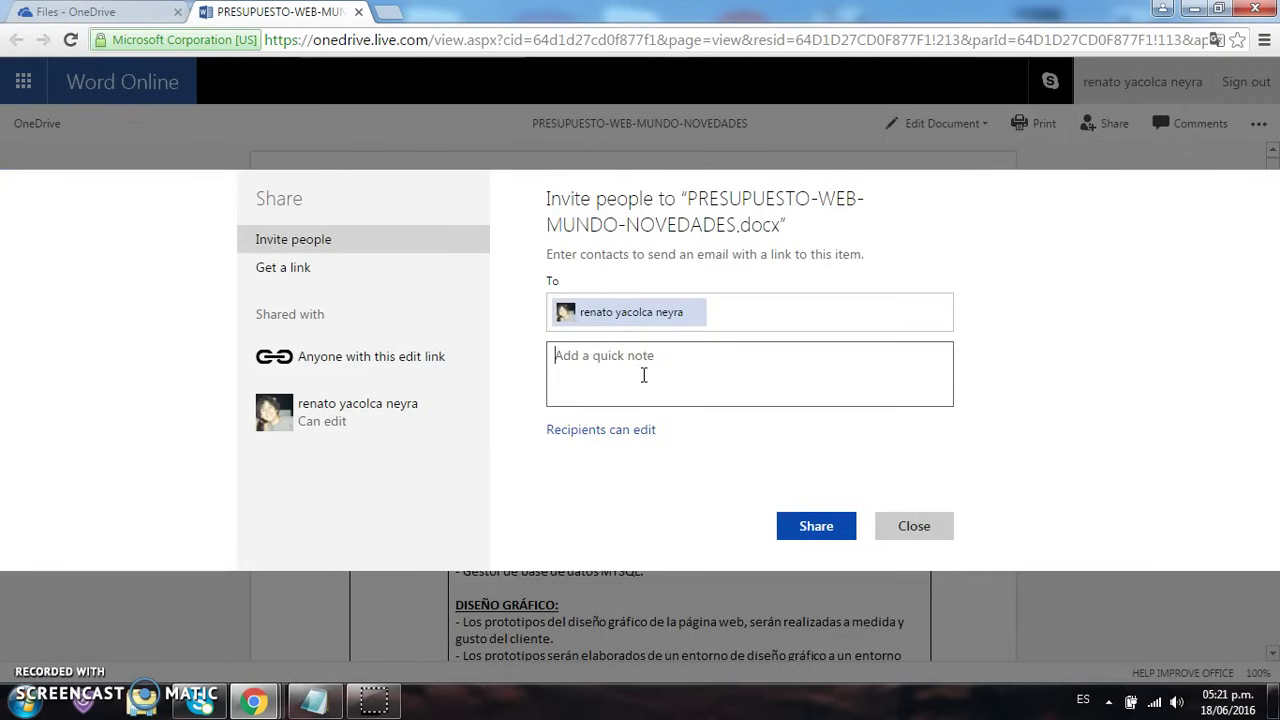
type("Archivo d")
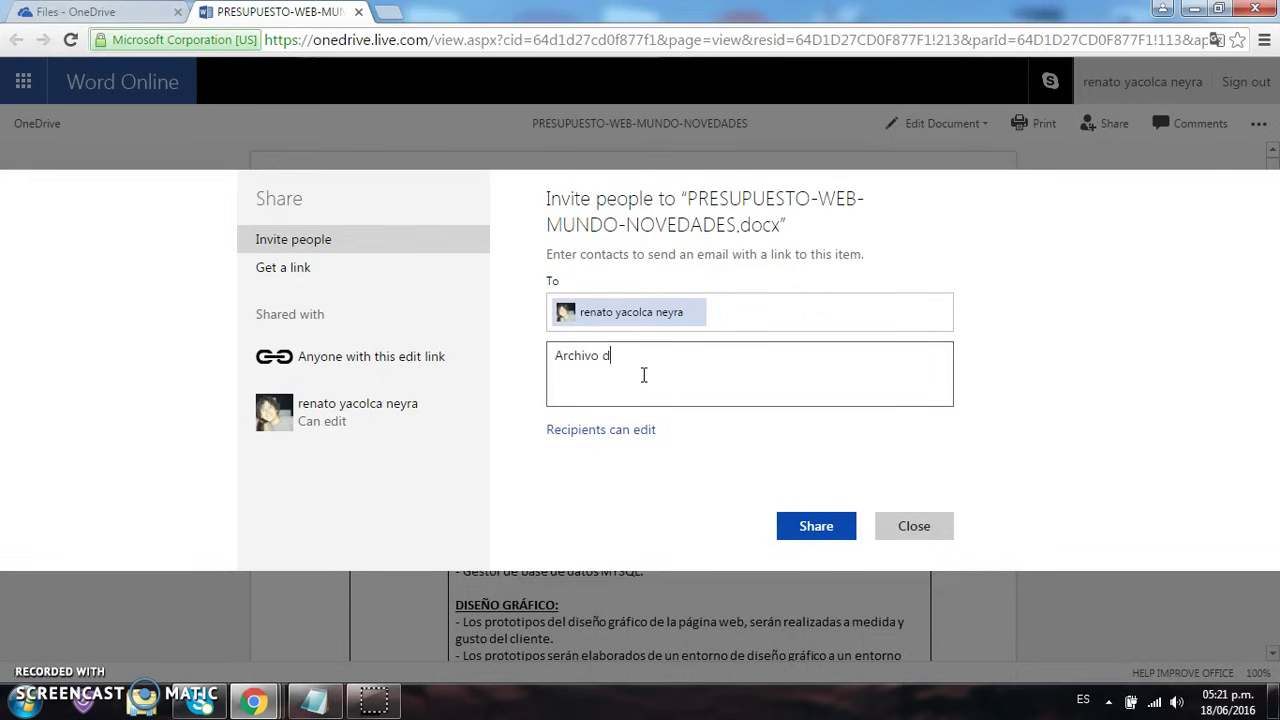
type("e prueba")
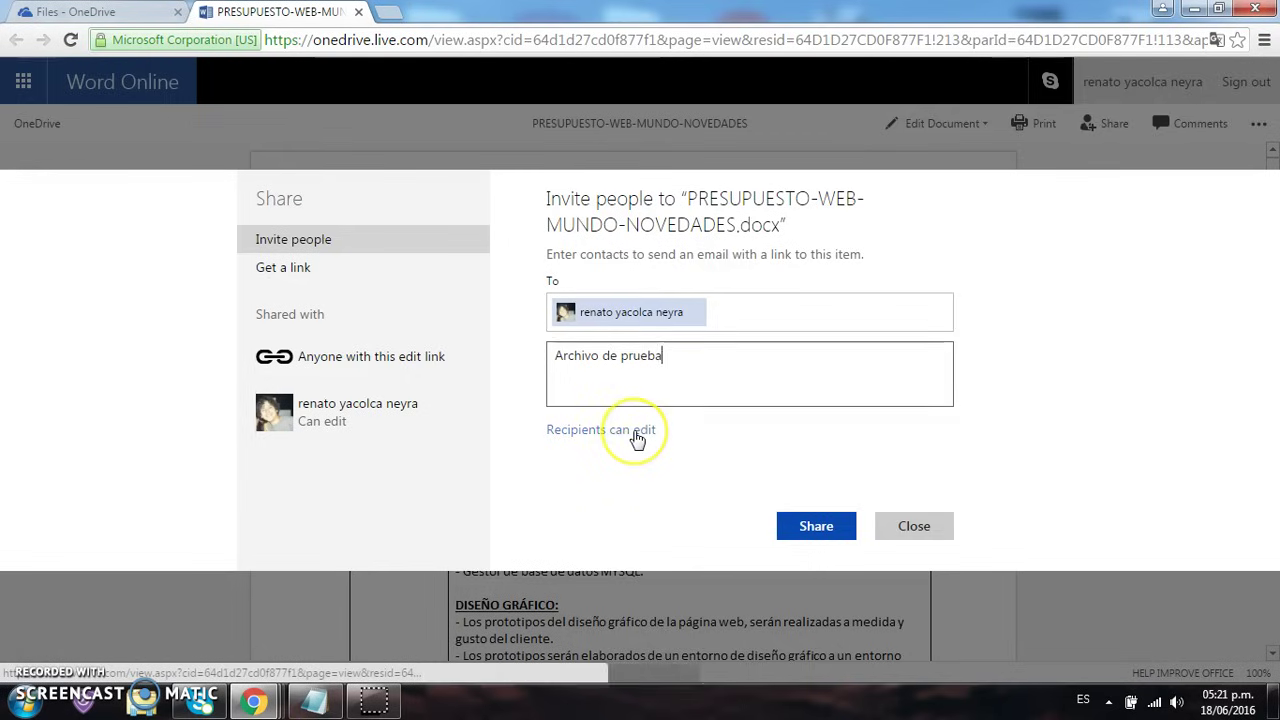
left_click(637, 432)
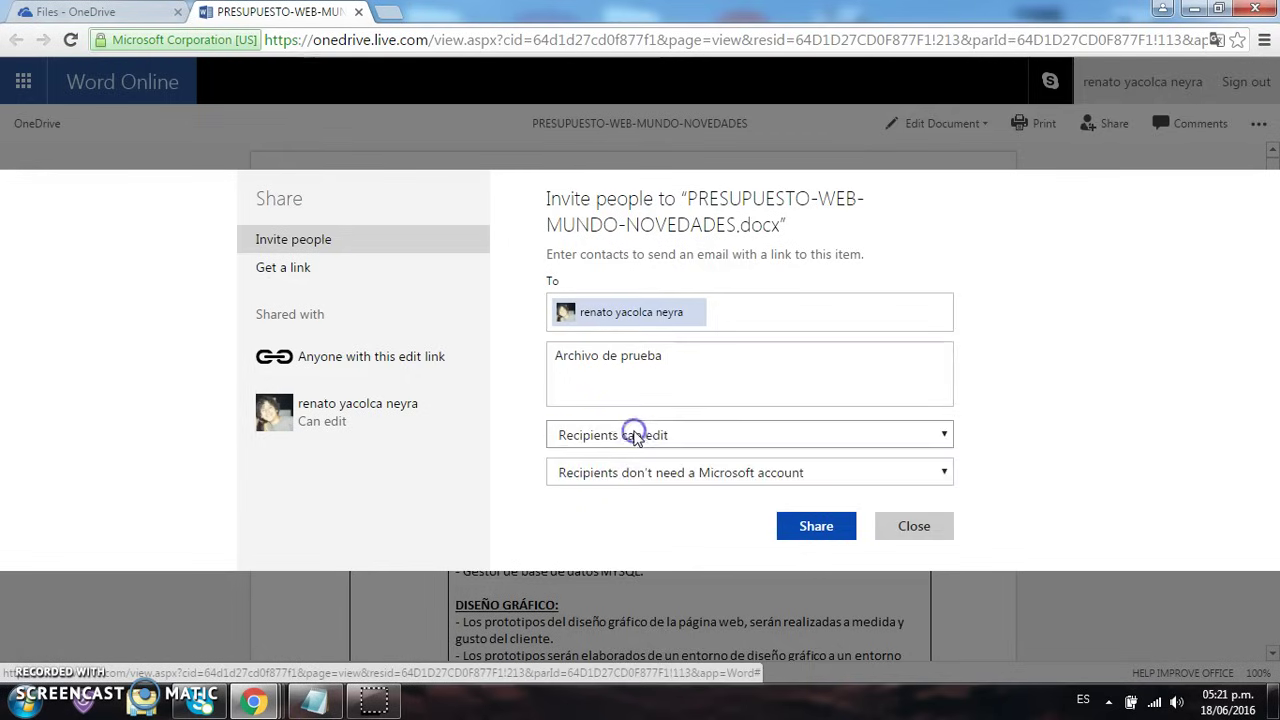
left_click(668, 436)
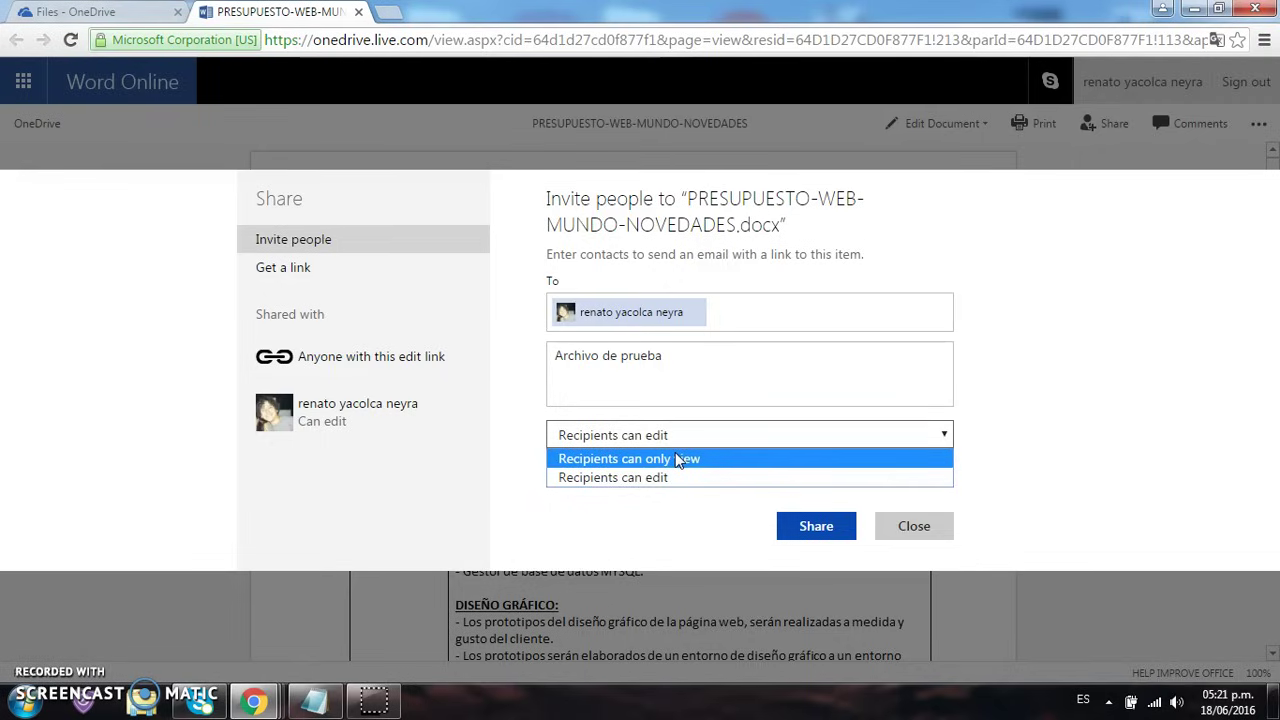
left_click(677, 478)
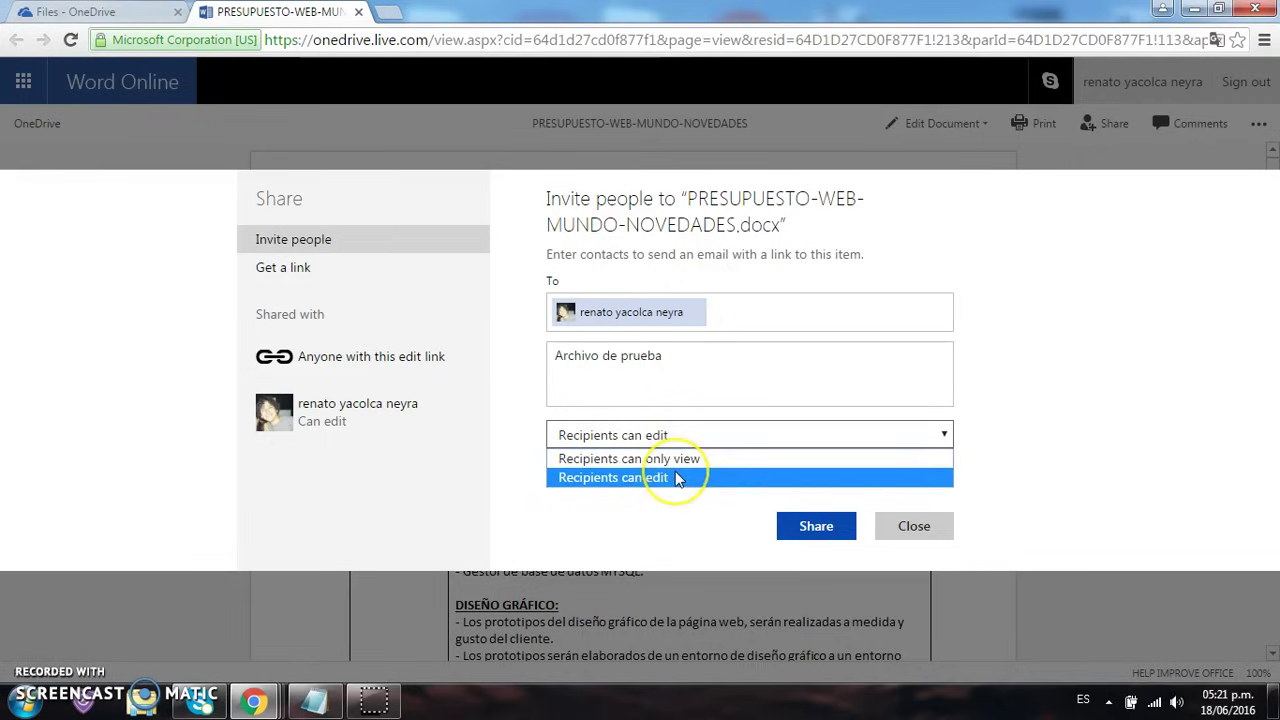
left_click(680, 458)
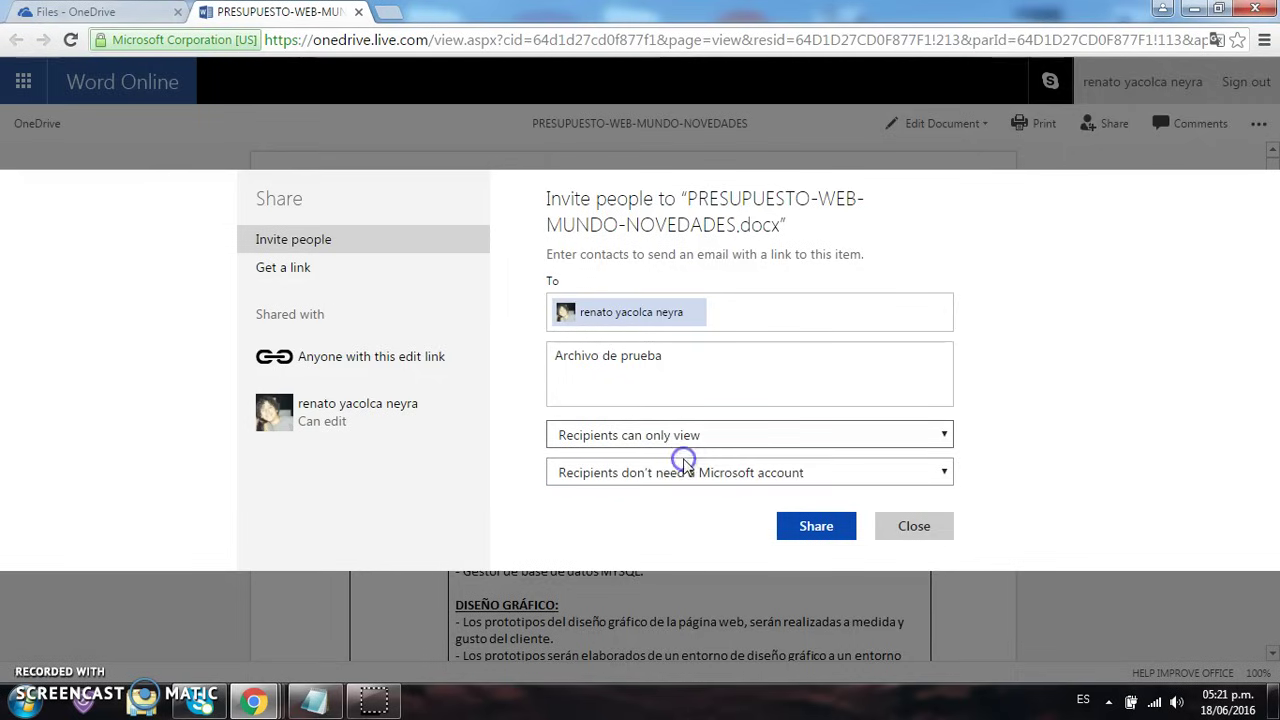
left_click(686, 470)
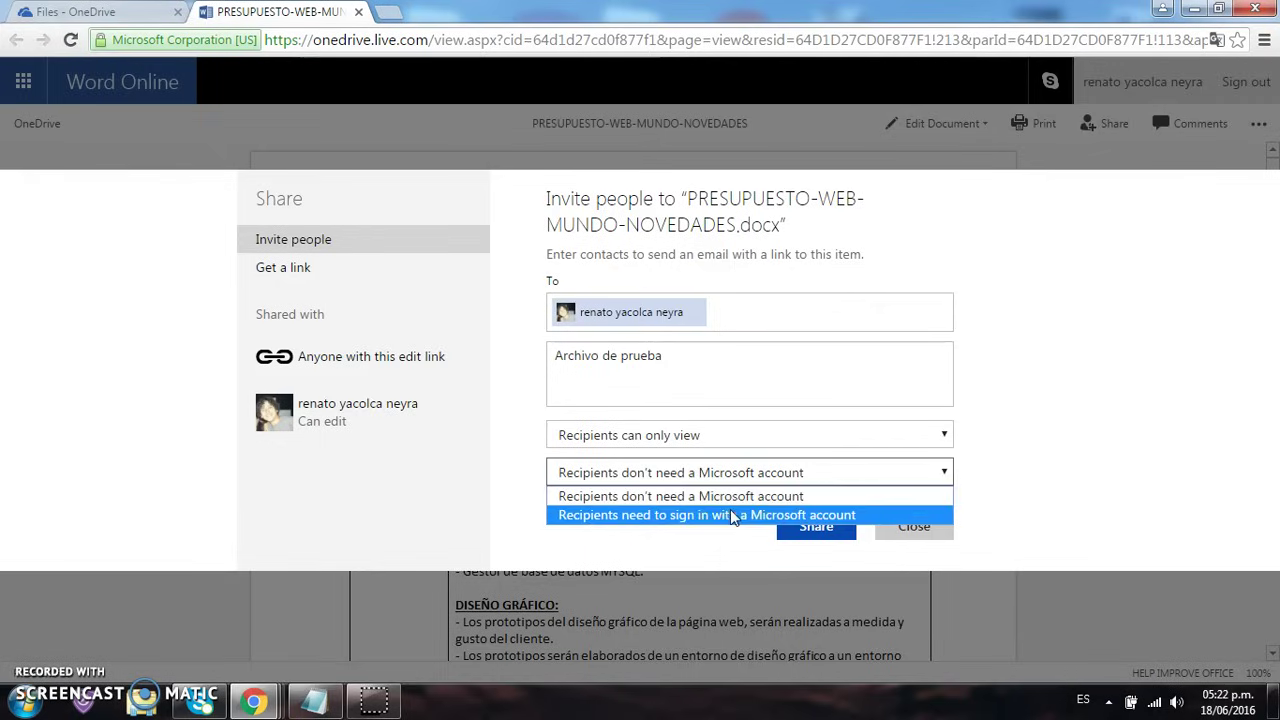
Send the view-only invitation, requiring recipients to sign in with a Microsoft account
left_click(733, 516)
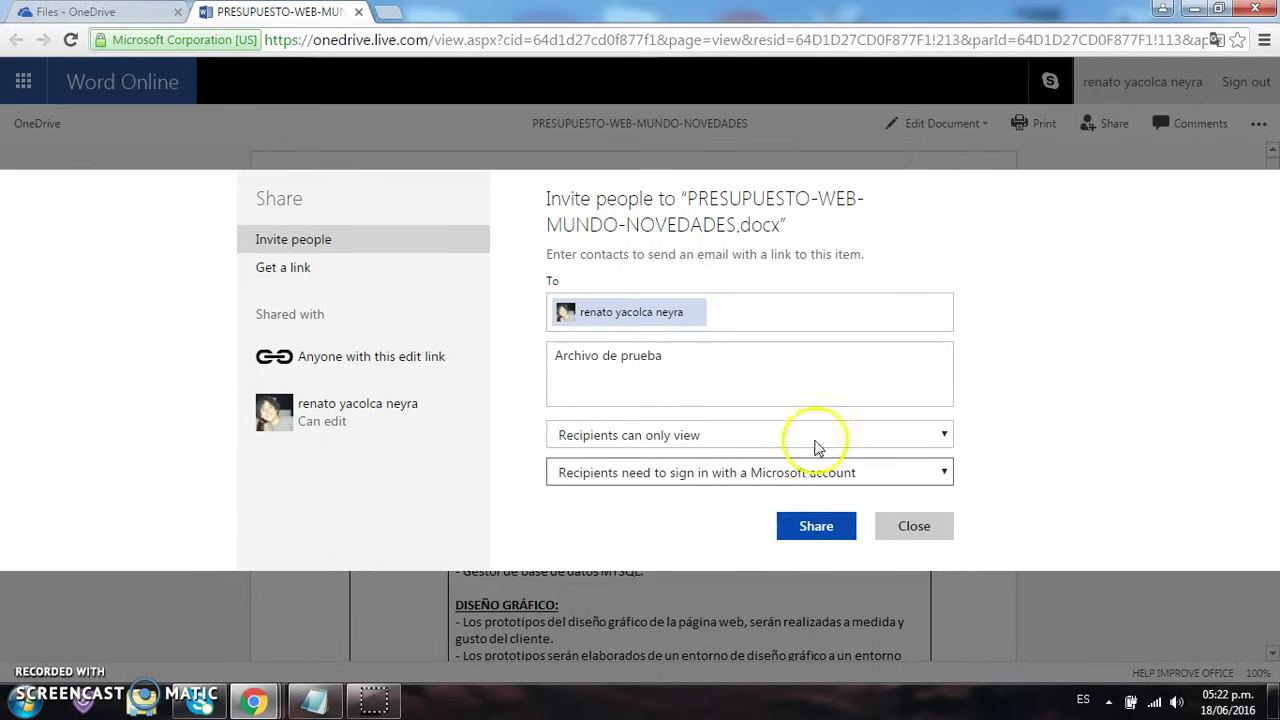
left_click(828, 437)
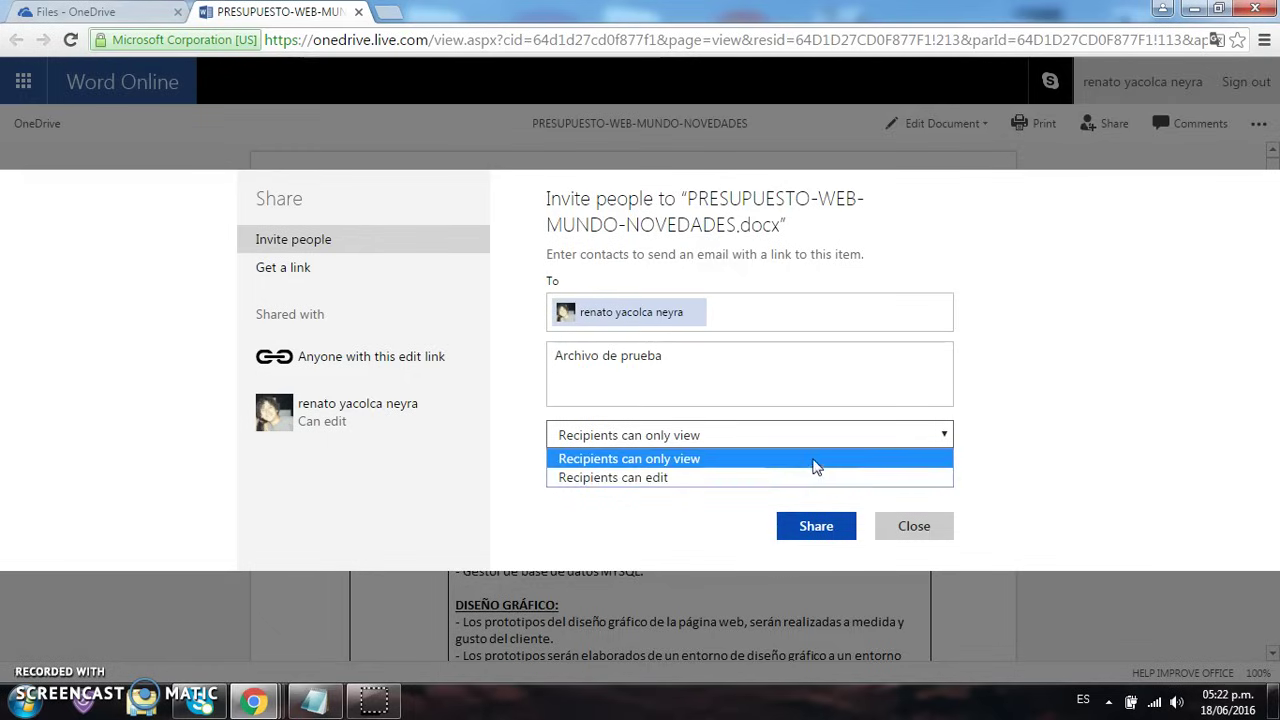
left_click(814, 460)
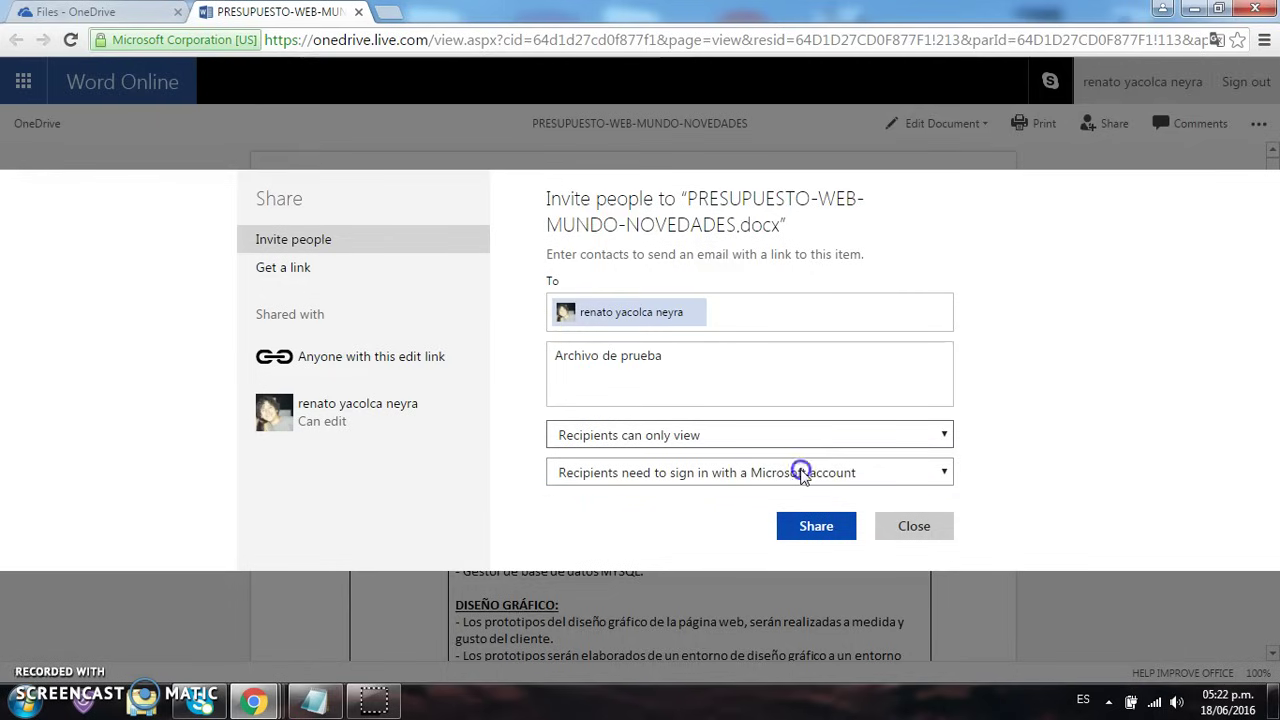
left_click(802, 474)
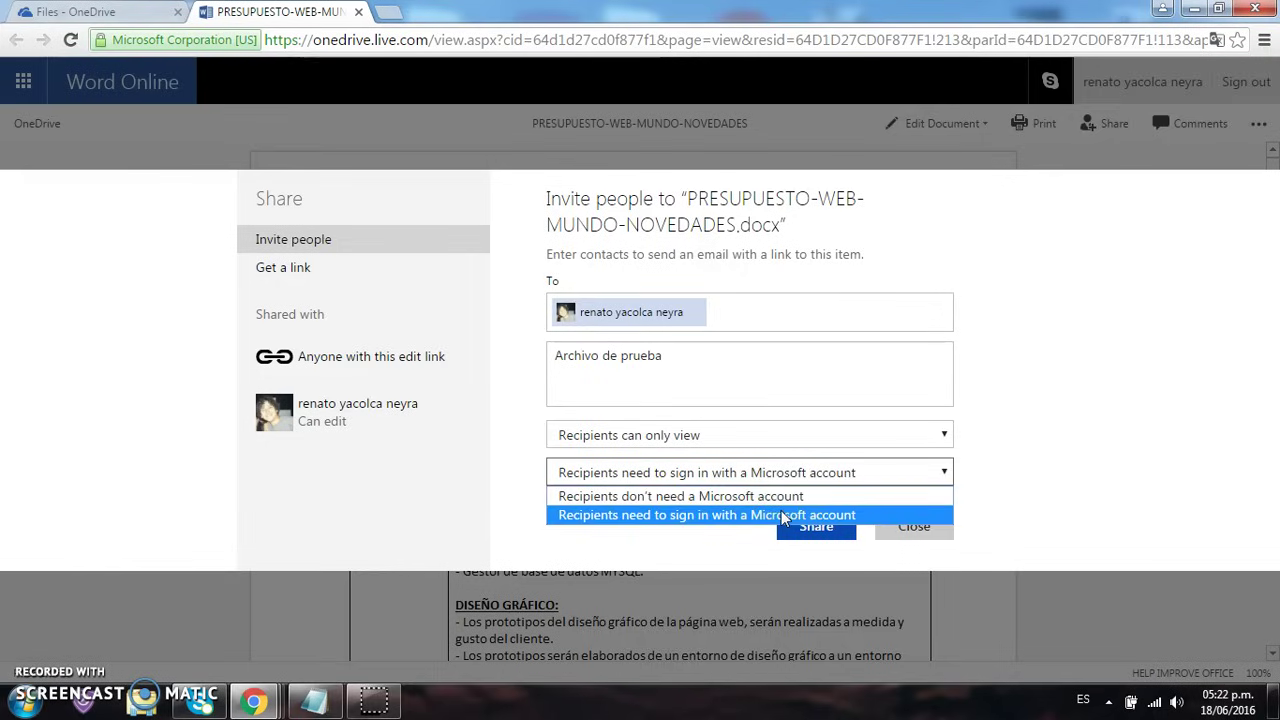
left_click(784, 516)
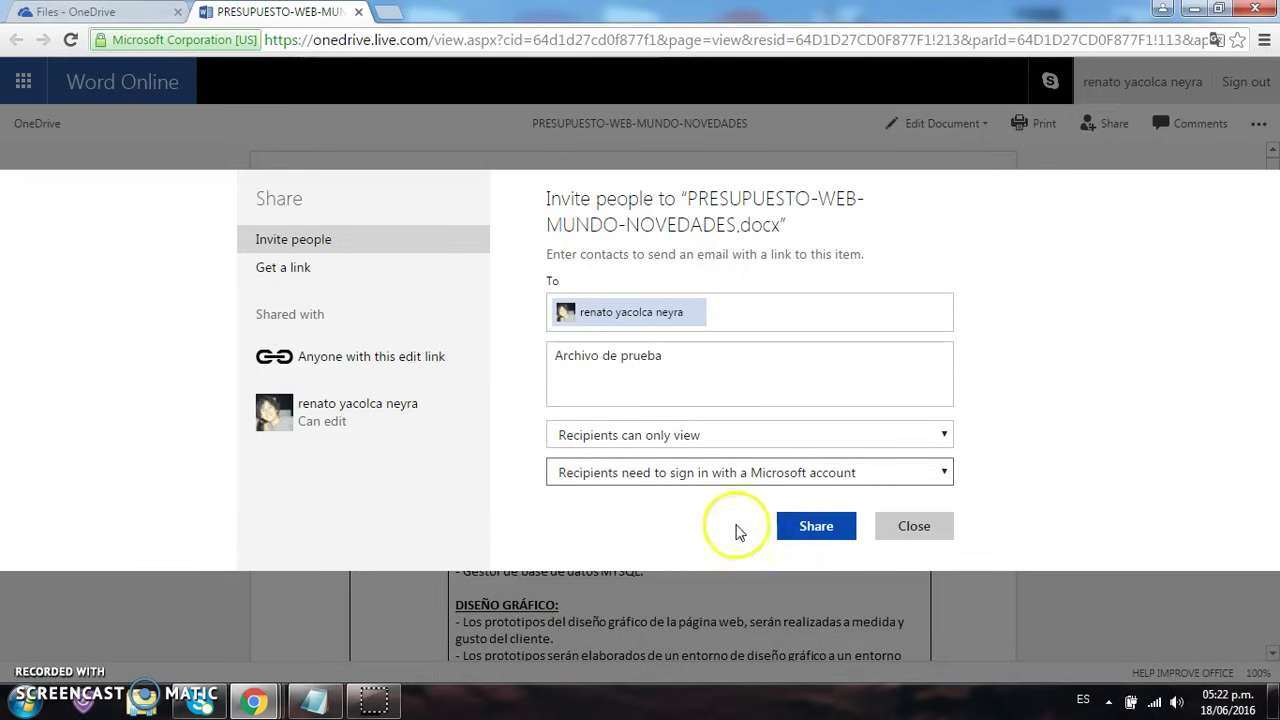
left_click(812, 530)
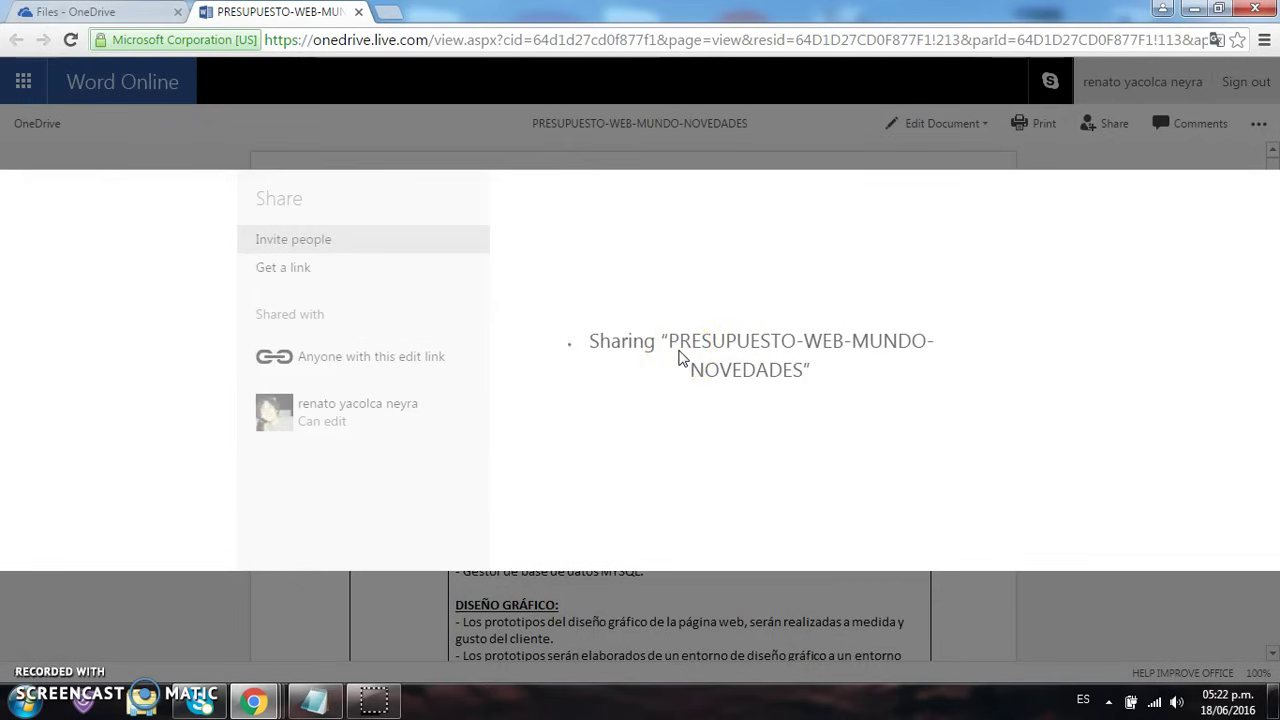
Close the share window and the document, then reopen PRESUPUESTO-WEB from Files
left_click(912, 529)
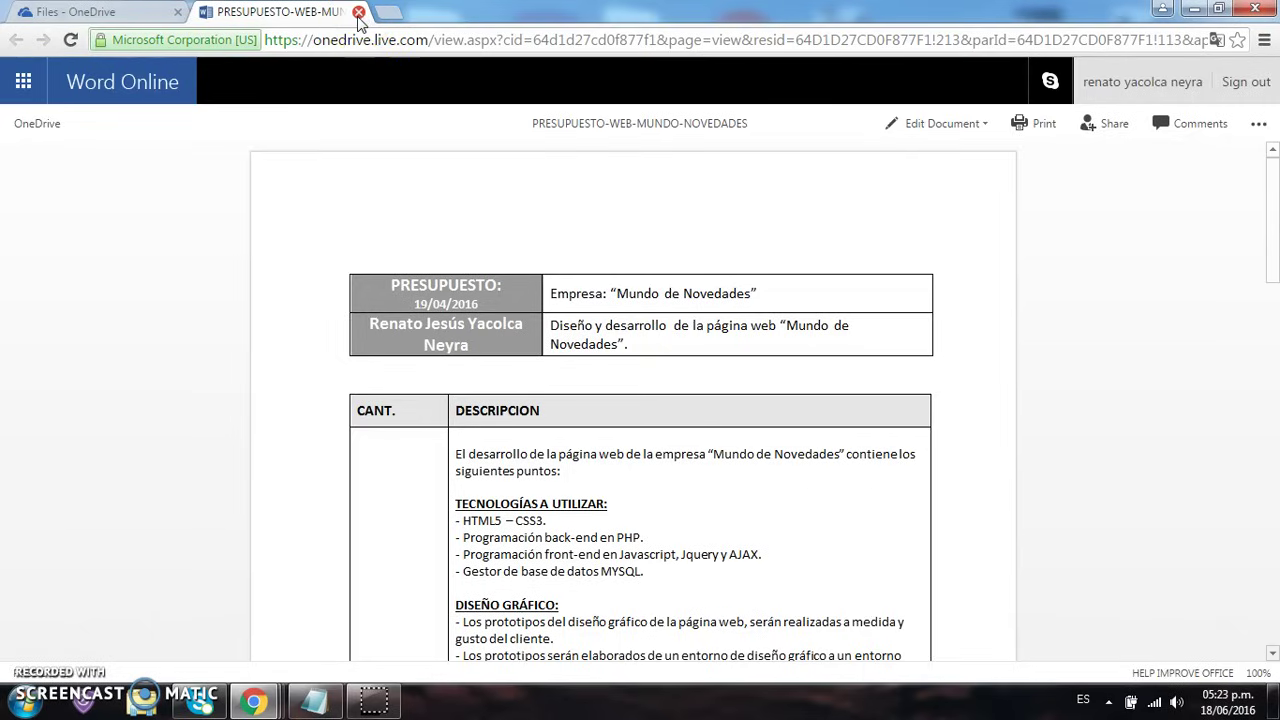
left_click(358, 13)
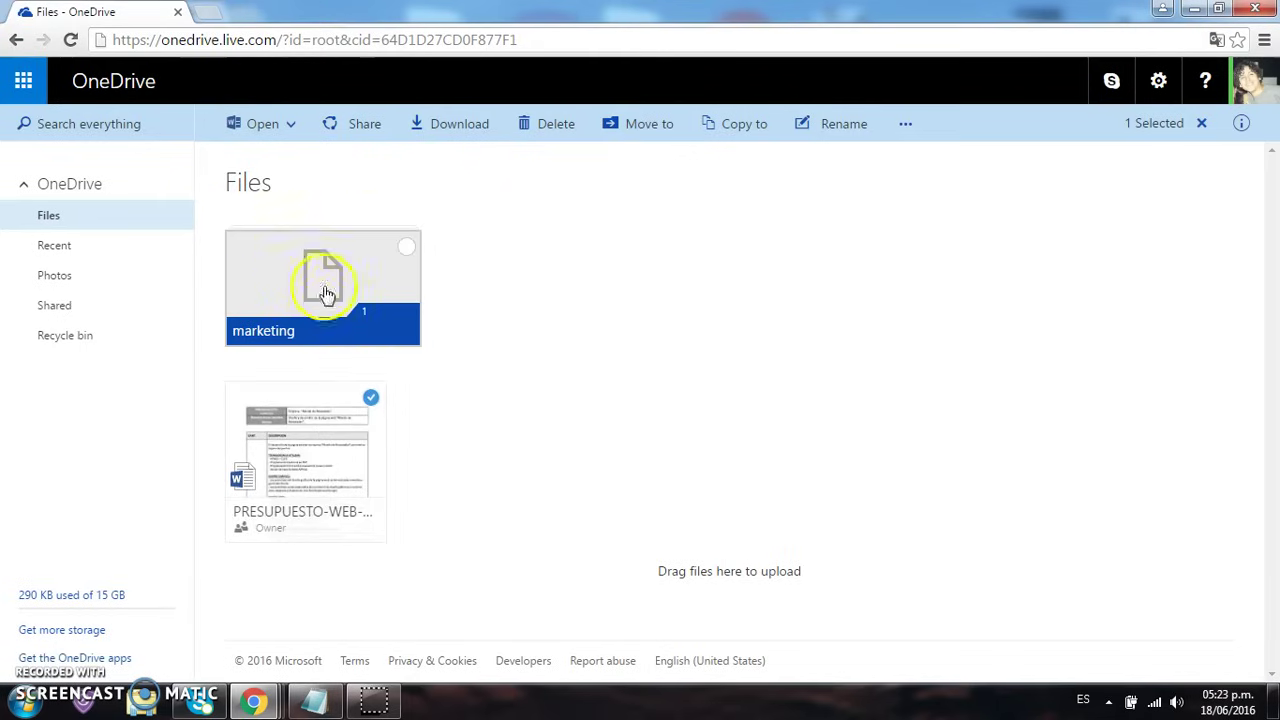
left_click(358, 449)
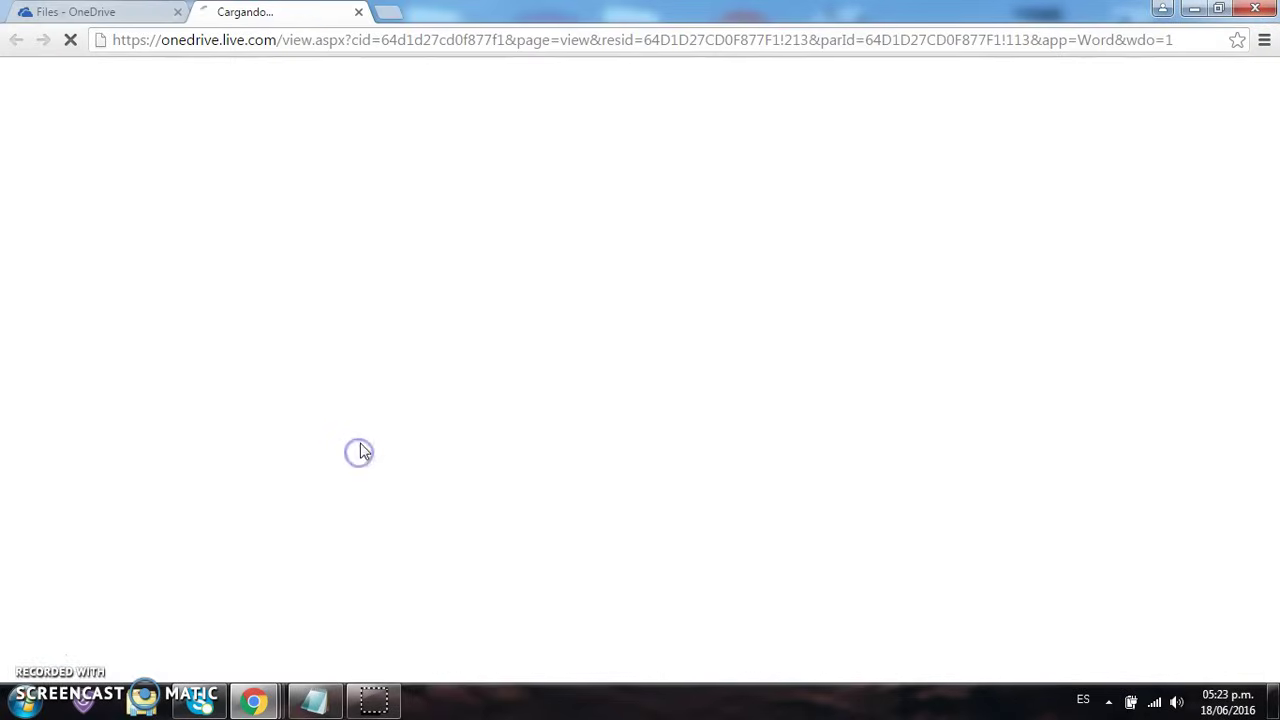
Close the reopening document, select PRESUPUESTO-WEB in Files and download a copy
left_click(358, 12)
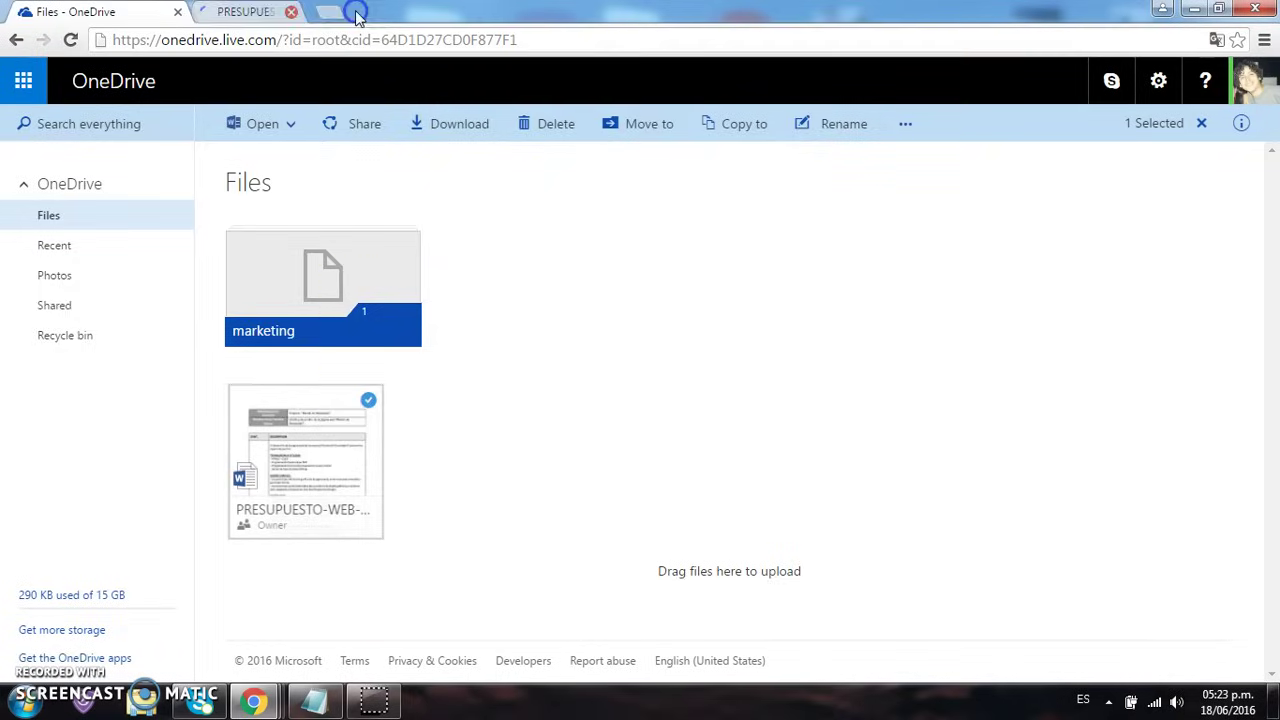
left_click(370, 400)
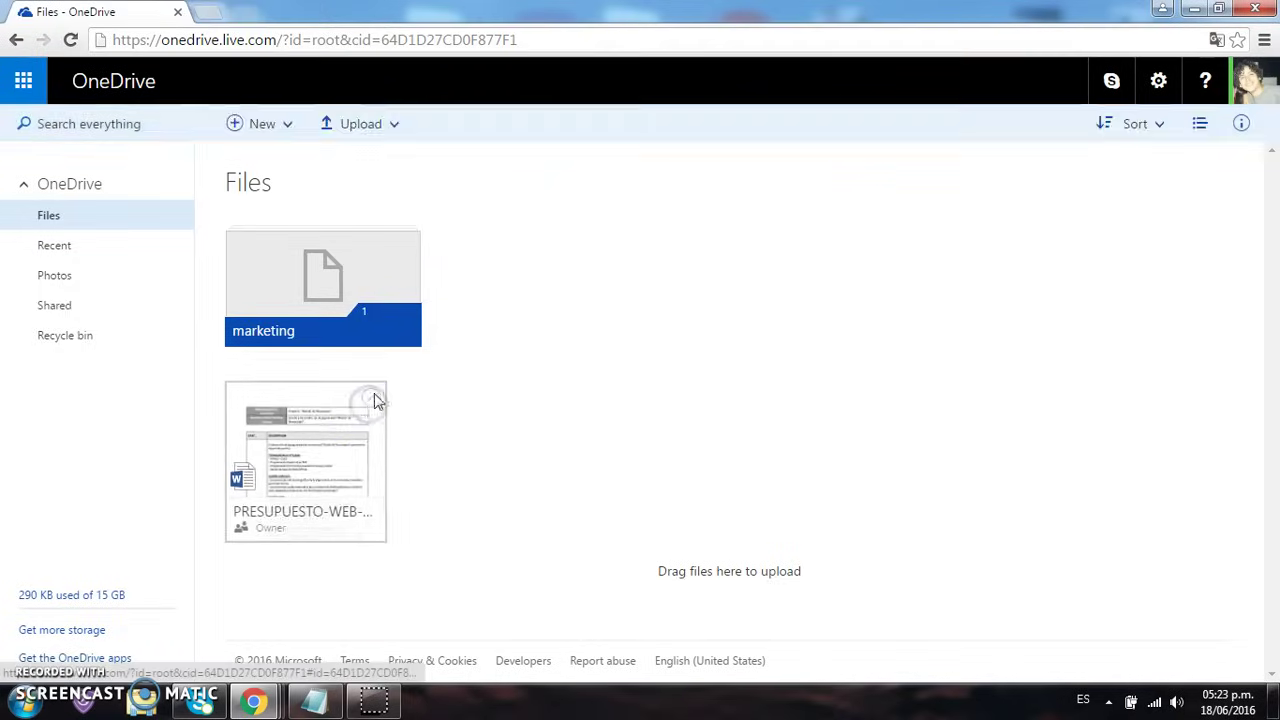
left_click(370, 400)
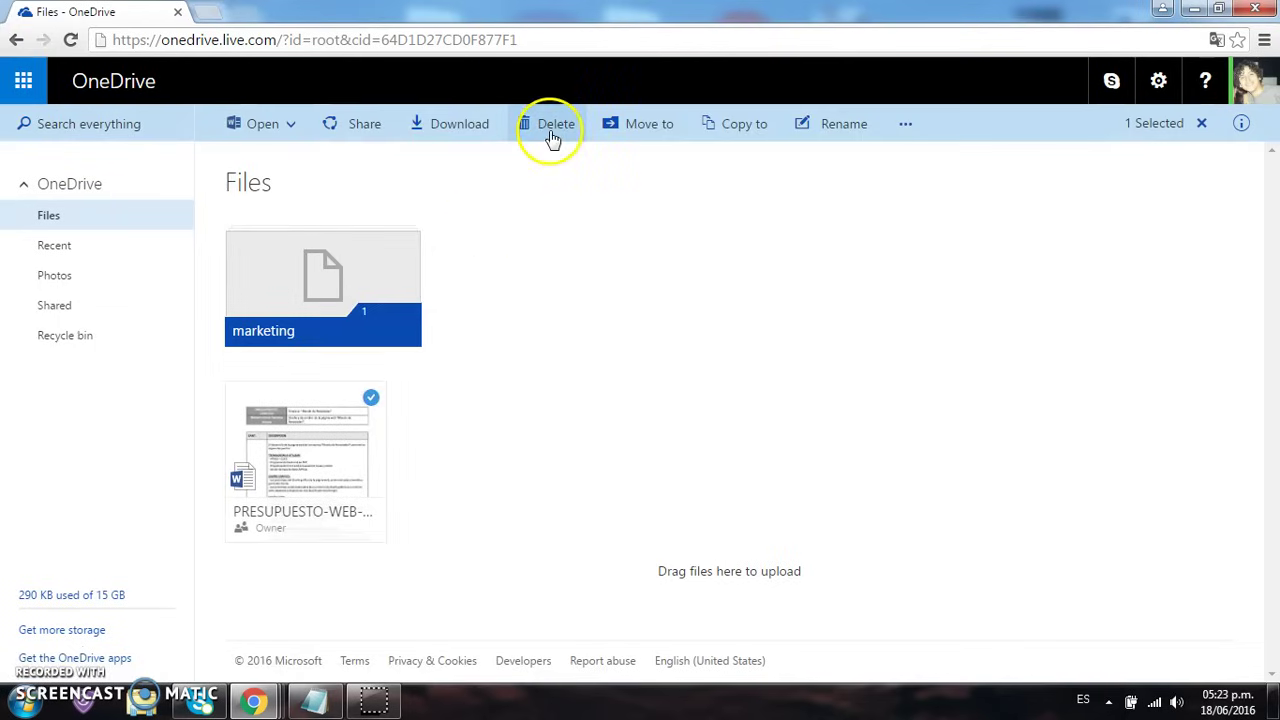
left_click(452, 128)
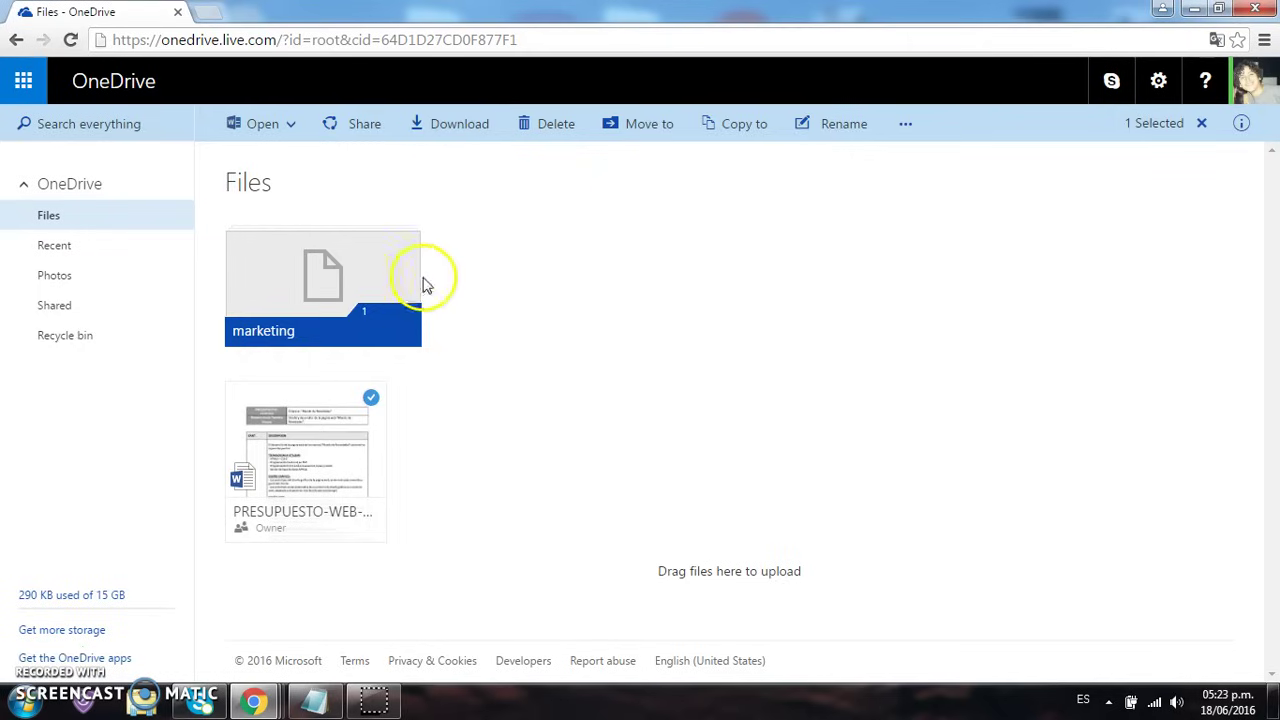
left_click(451, 123)
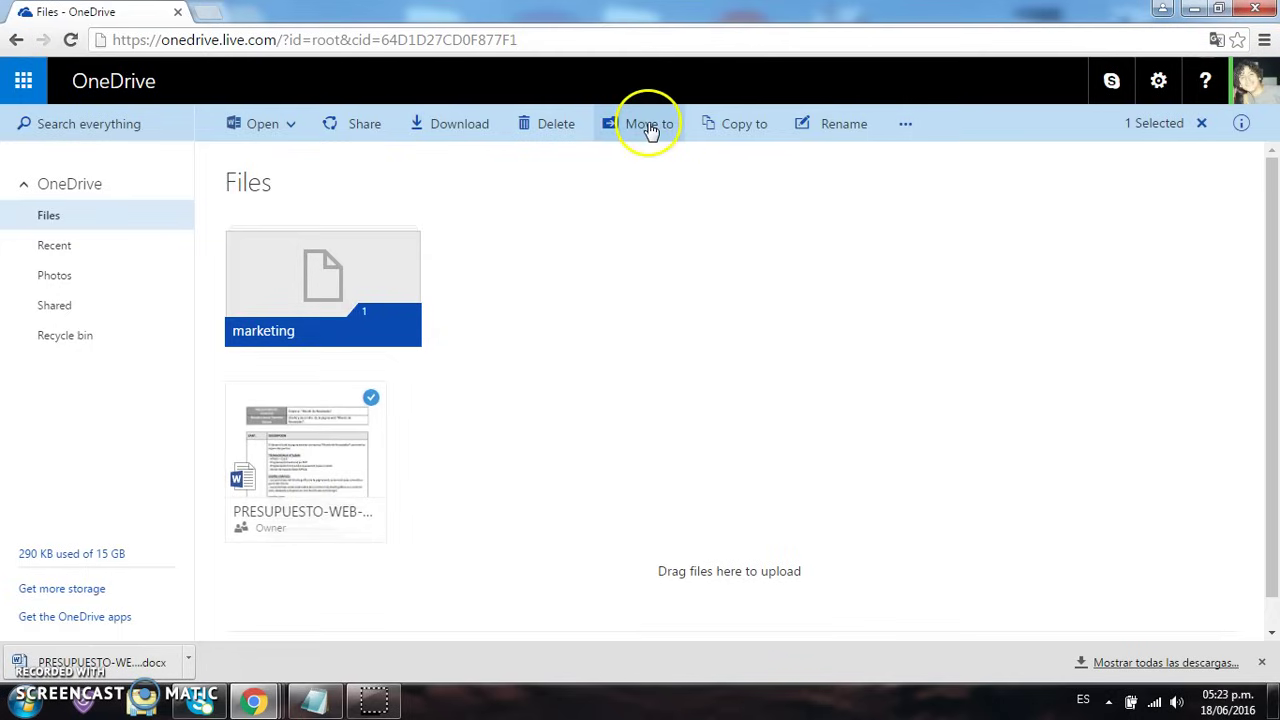
Rename the document by adding 's' after MUNDO and save the new name
left_click(838, 127)
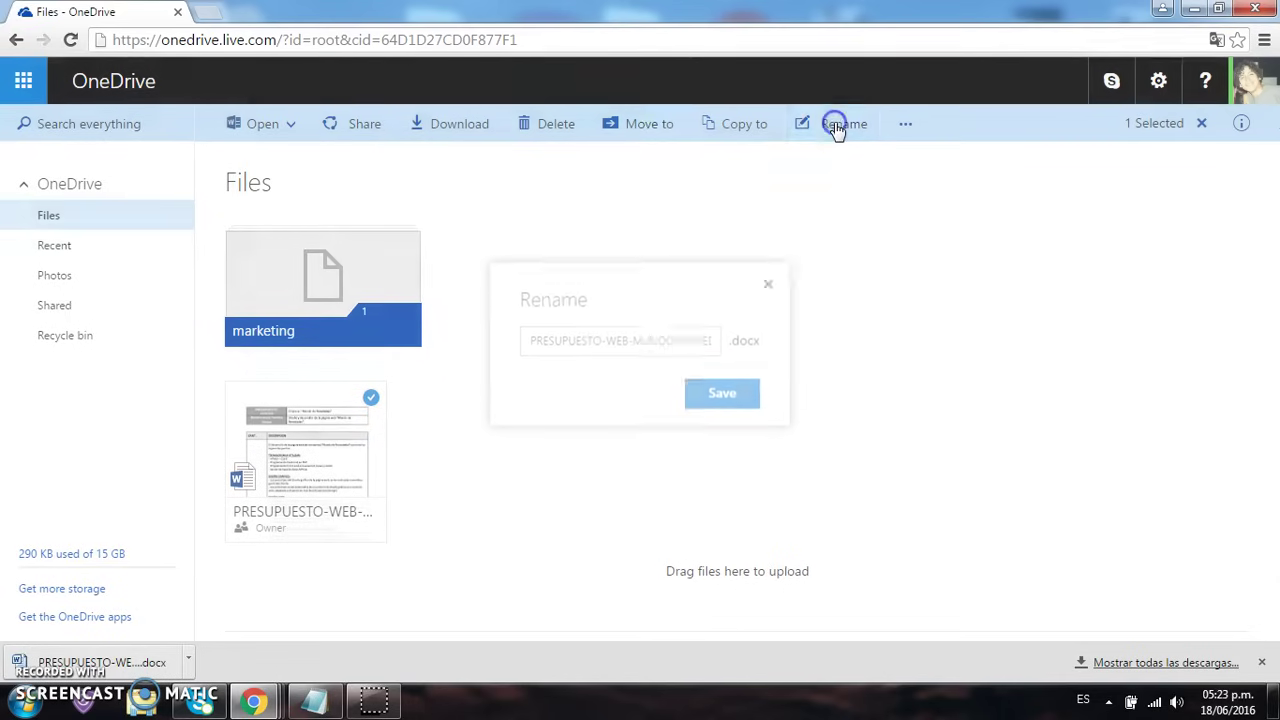
left_click(663, 344)
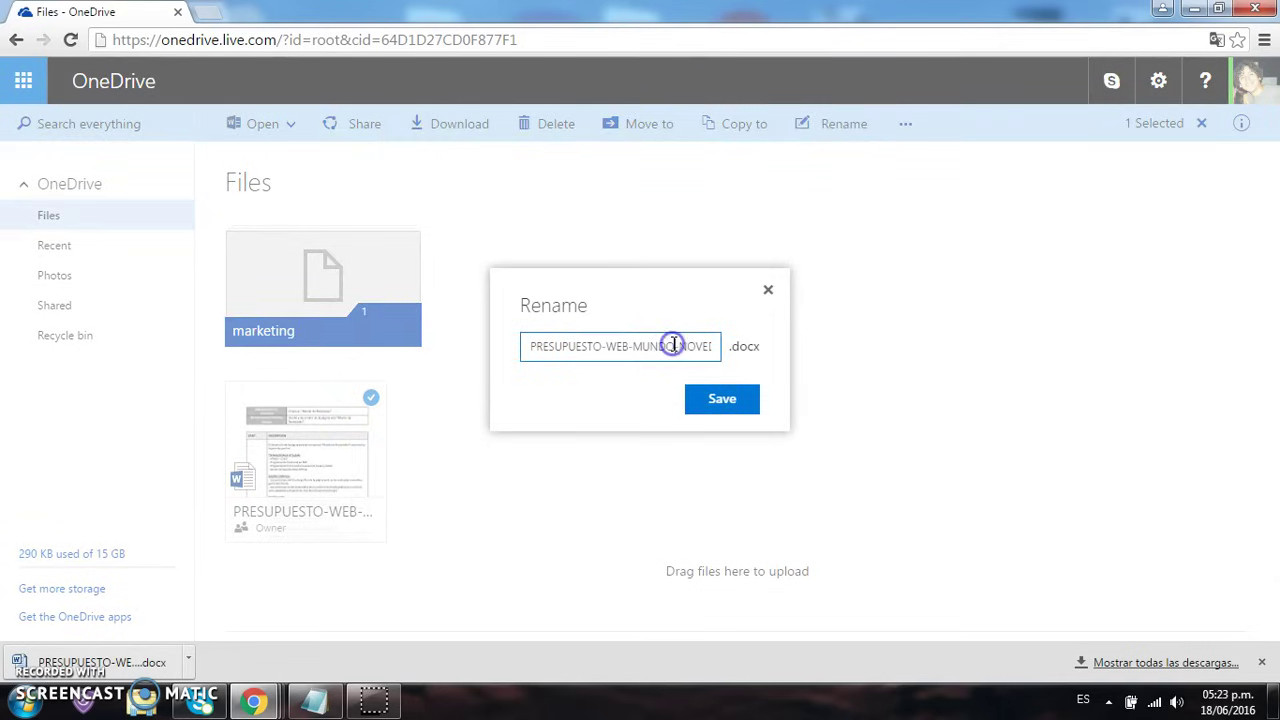
type("s")
left_click(724, 405)
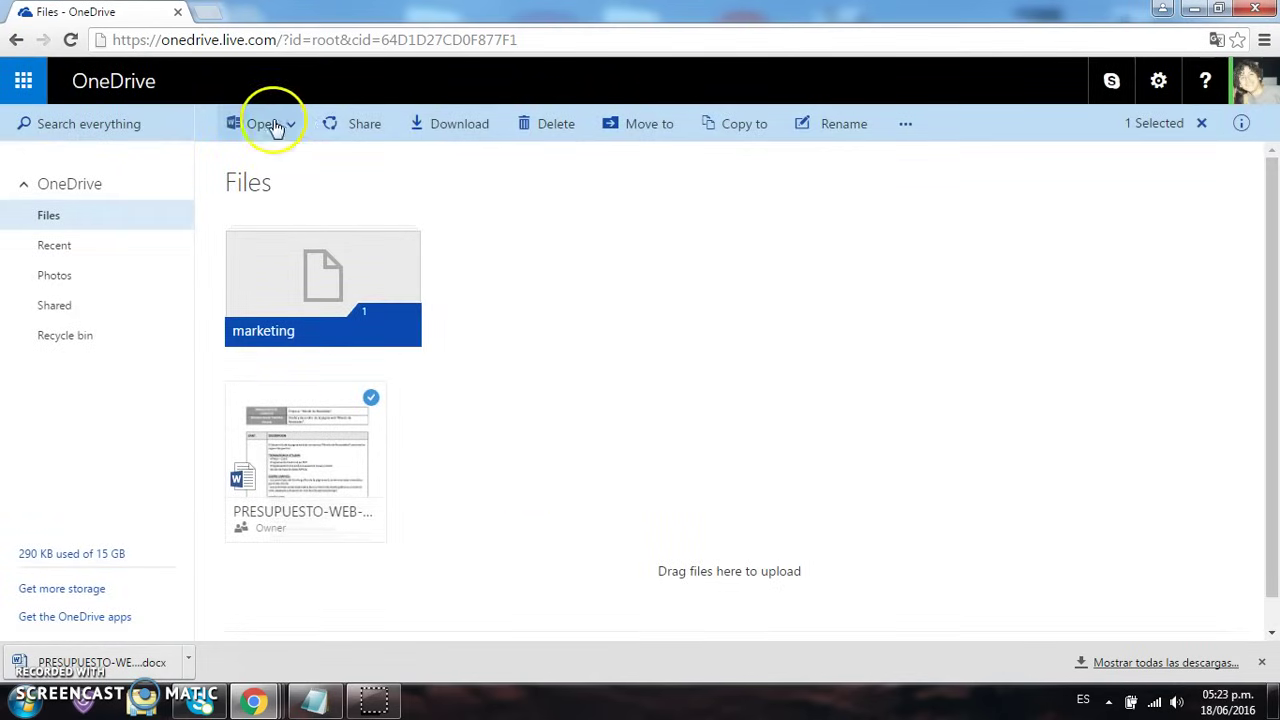
left_click(540, 137)
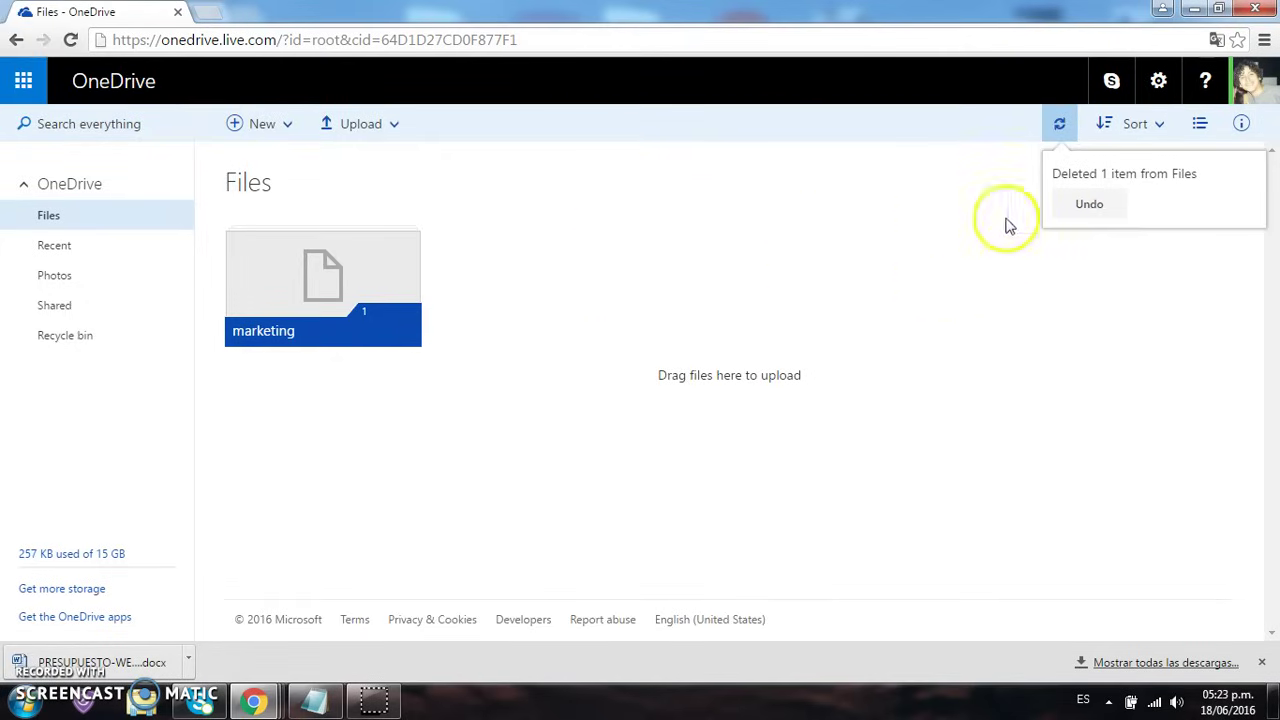
left_click(1080, 212)
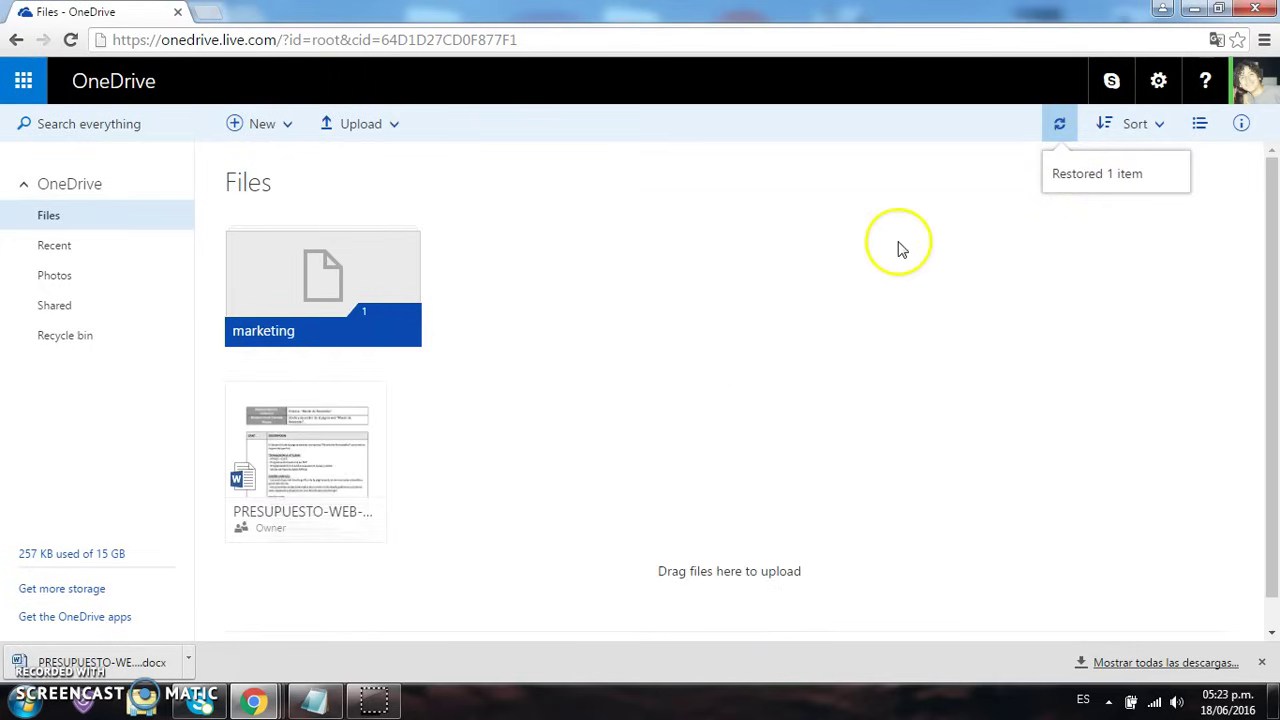
left_click(137, 248)
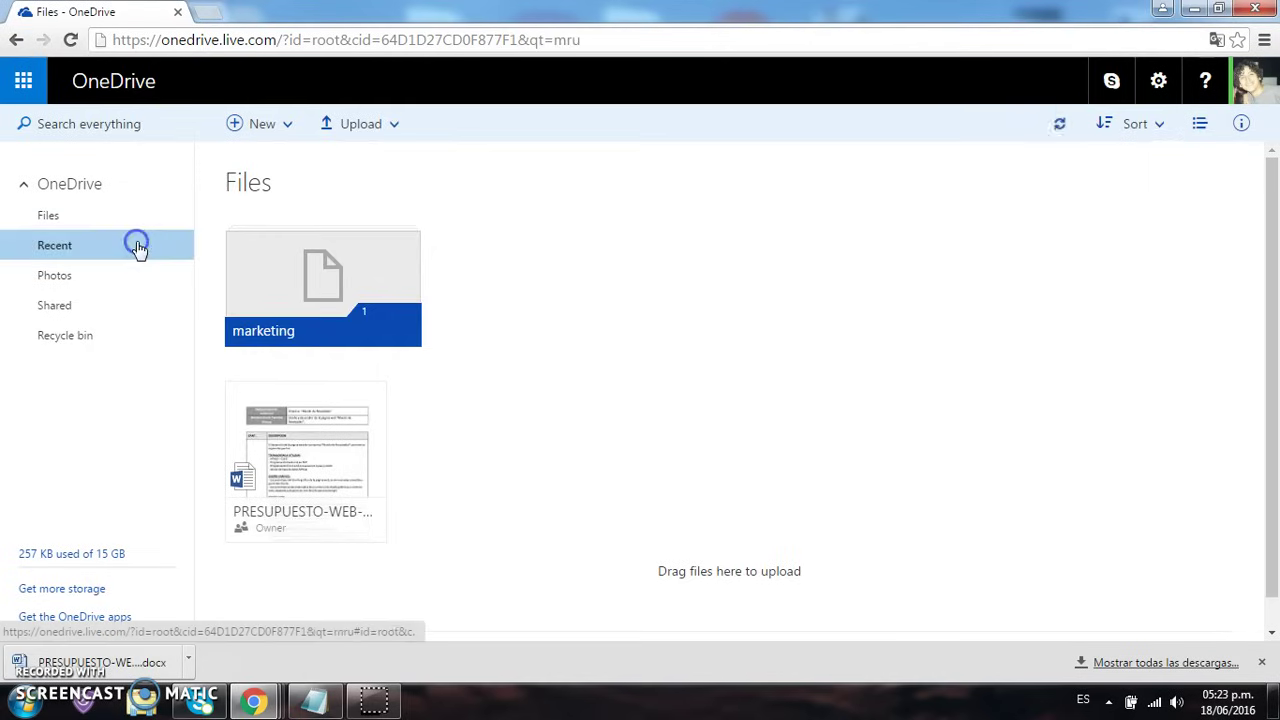
left_click(126, 276)
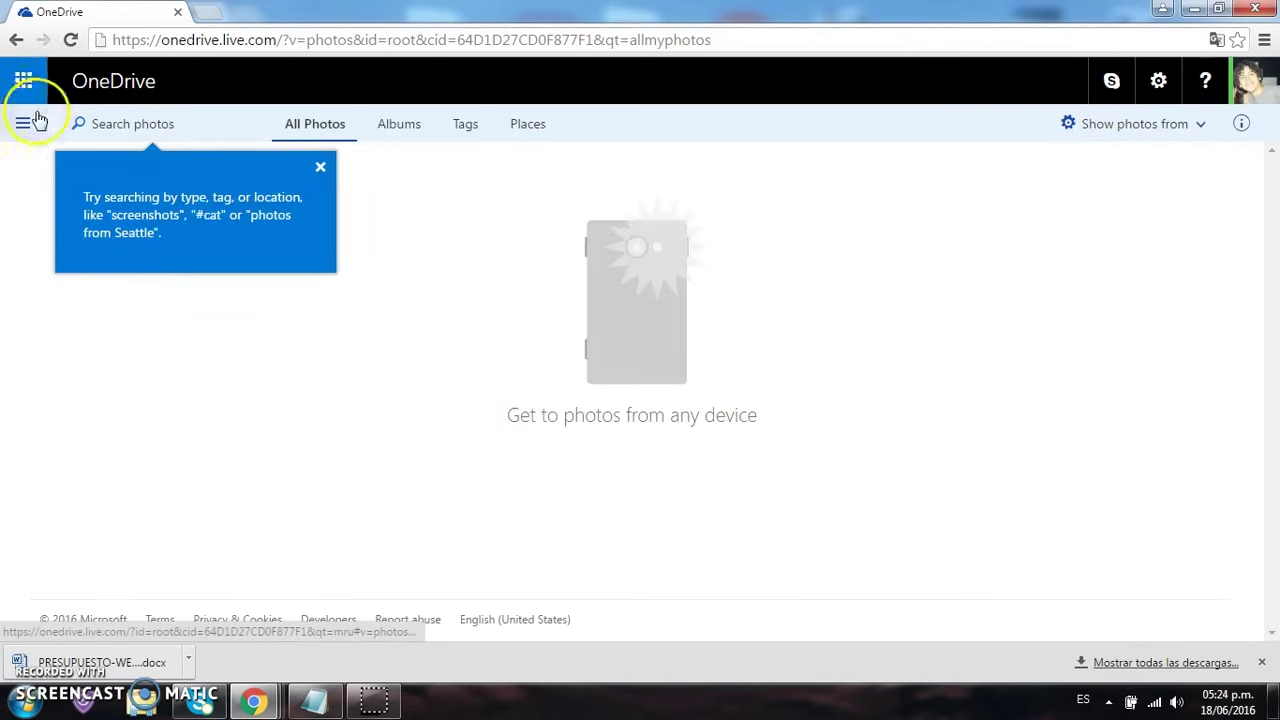
left_click(16, 41)
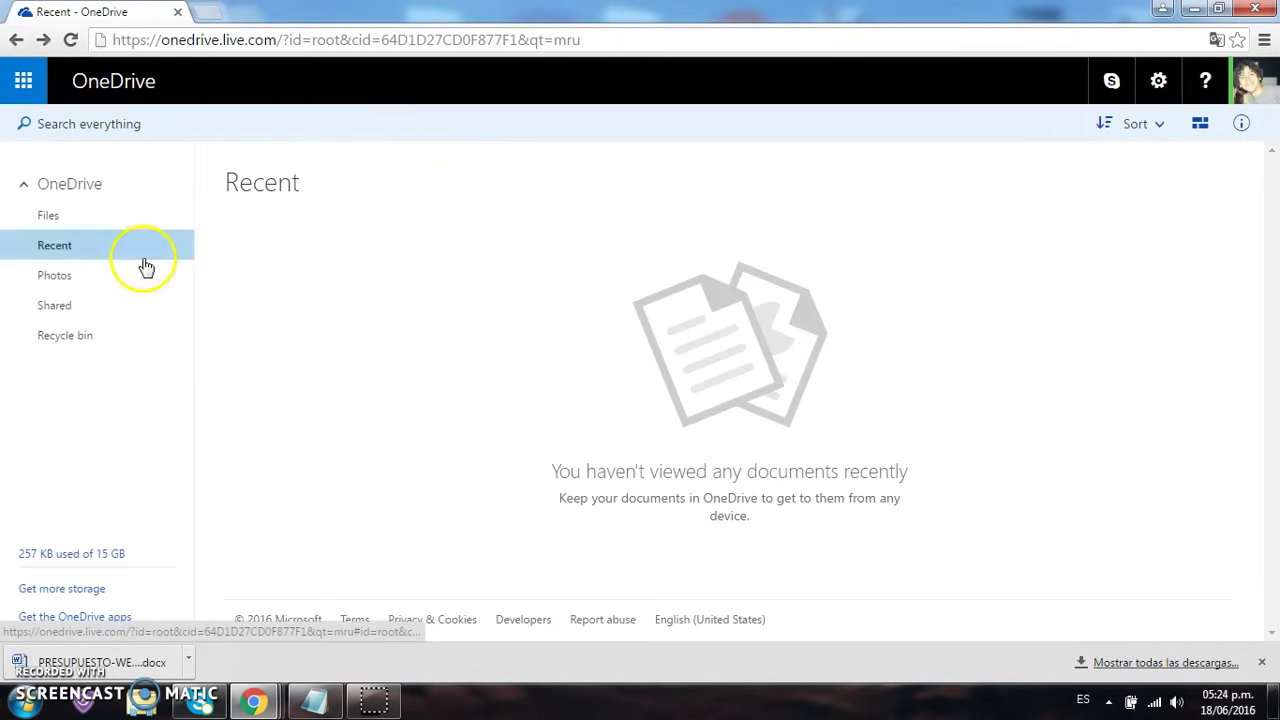
left_click(84, 306)
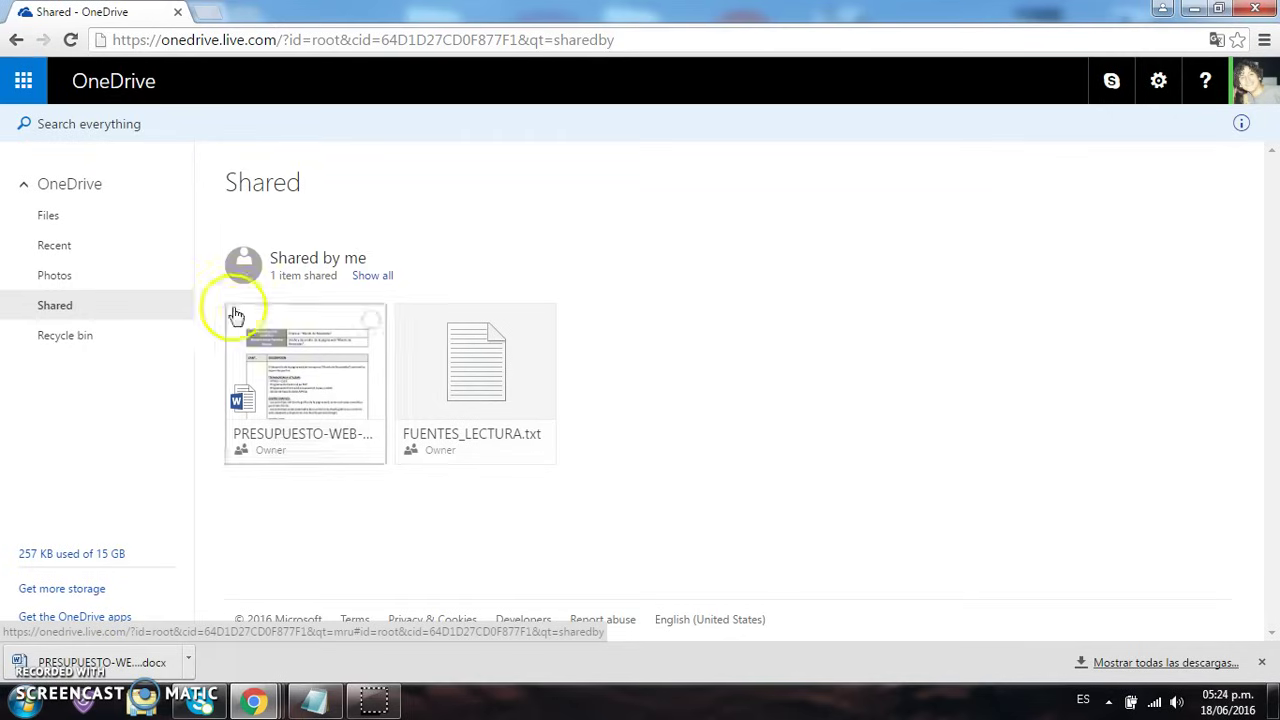
left_click(138, 333)
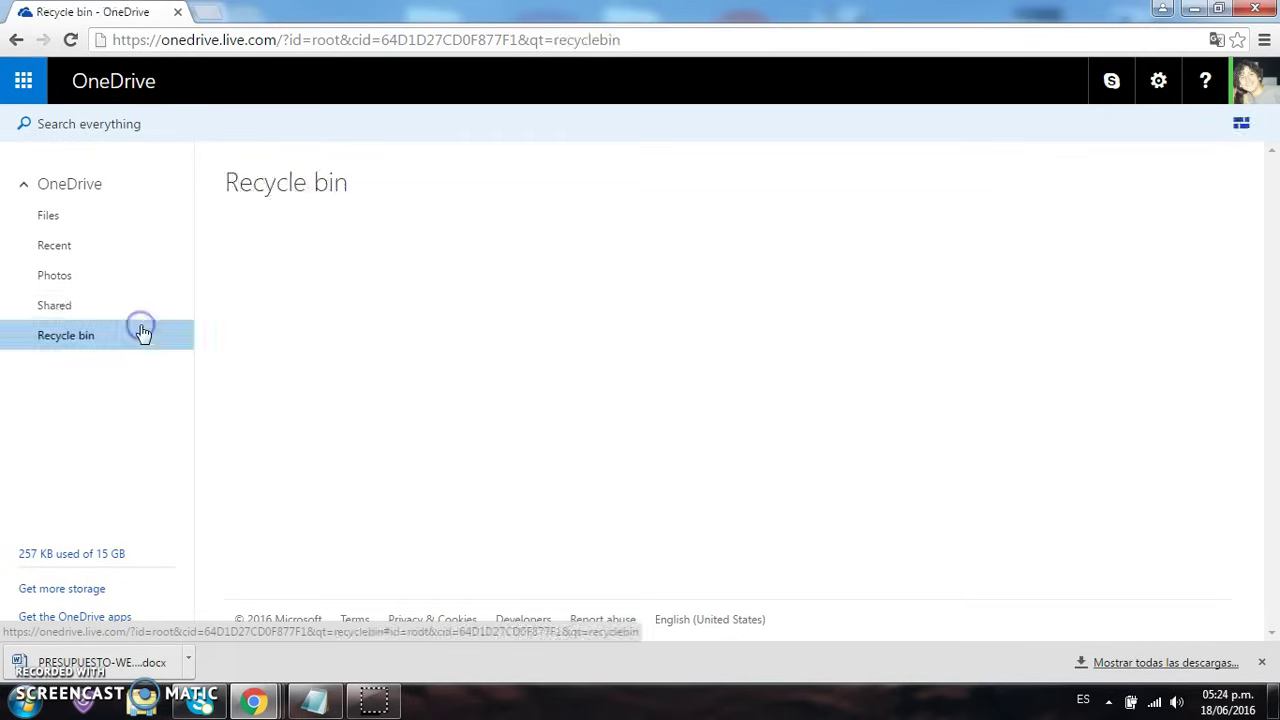
left_click(118, 218)
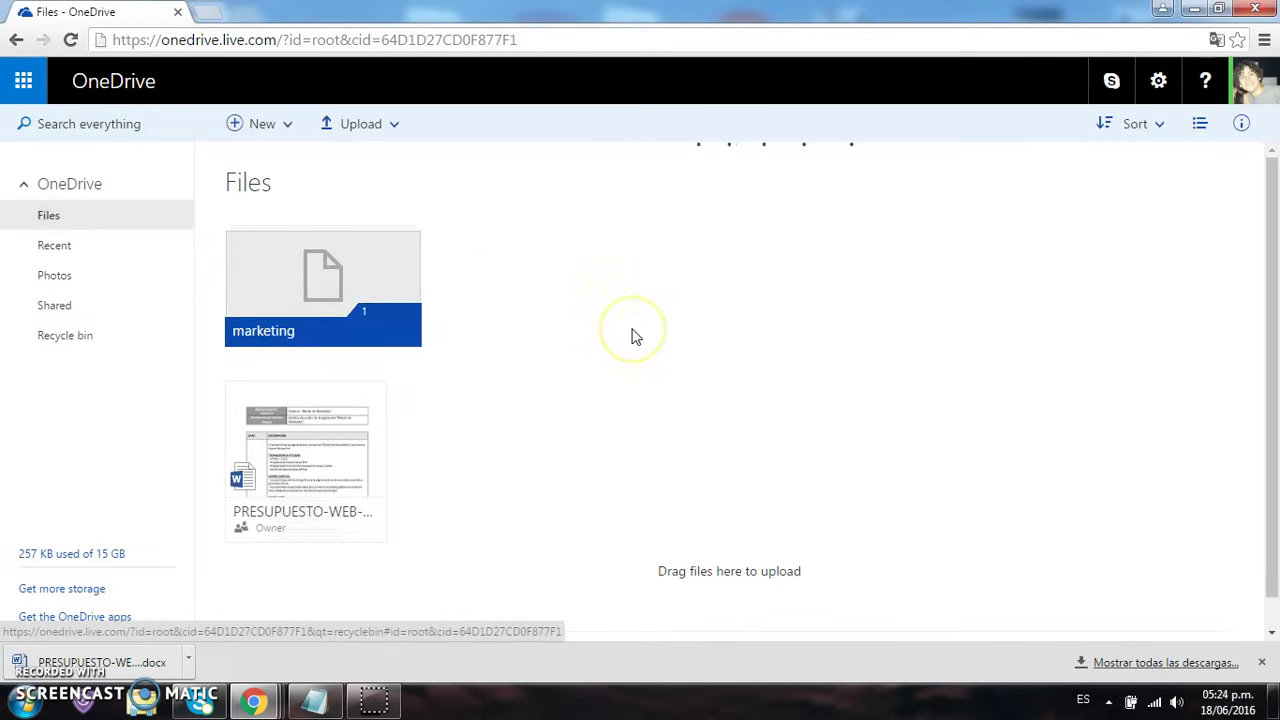